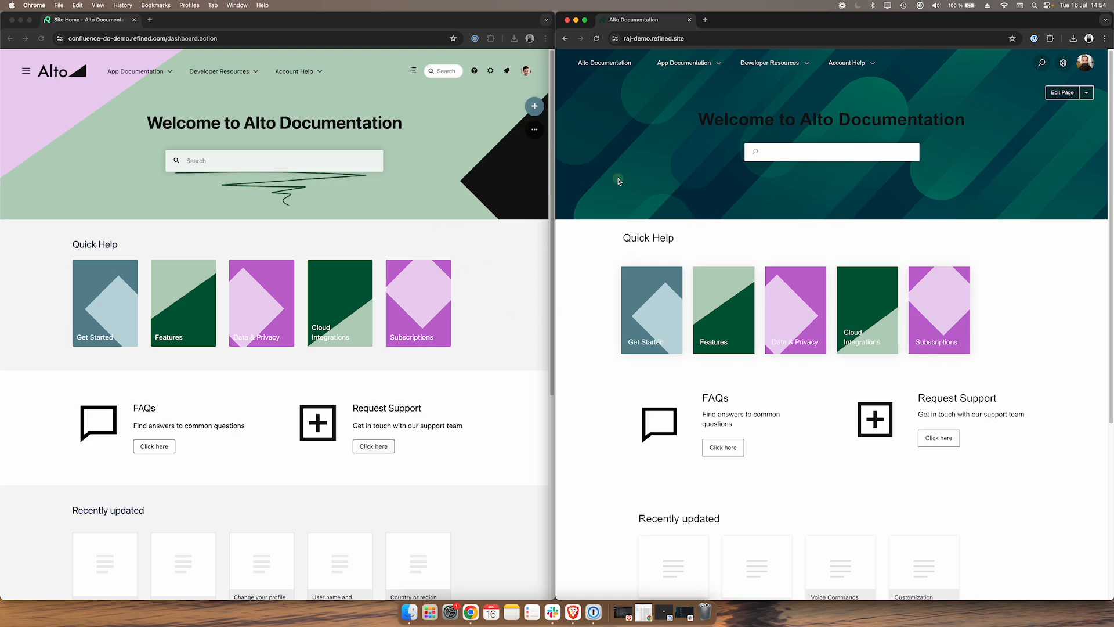
Compare the App Documentation navigation menu on the Data Center site with the one on the cloud site.
click(459, 162)
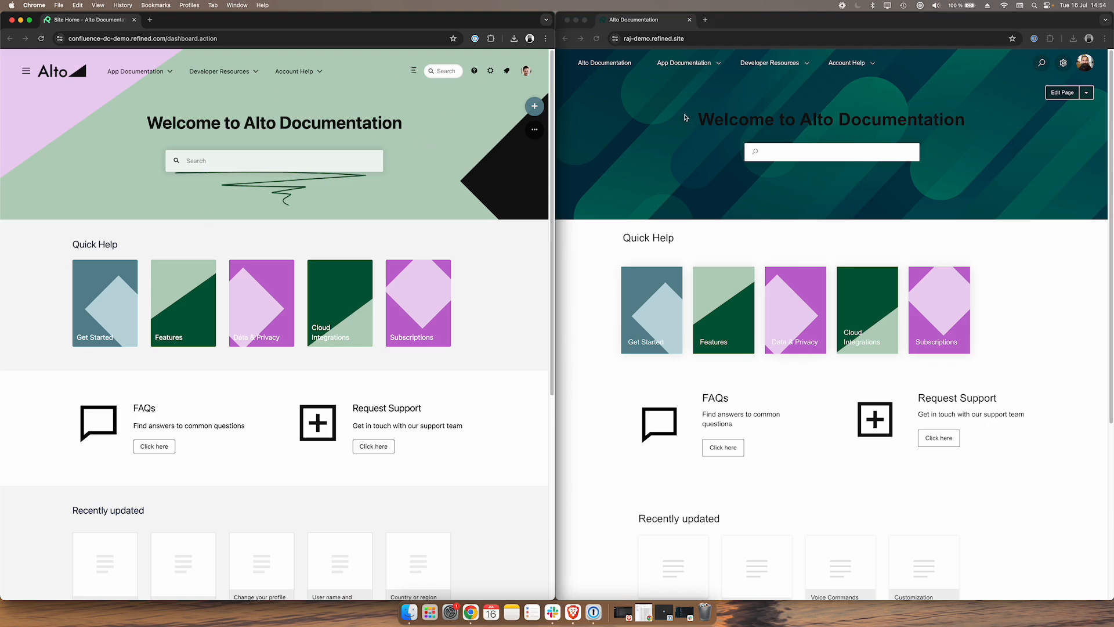
click(137, 72)
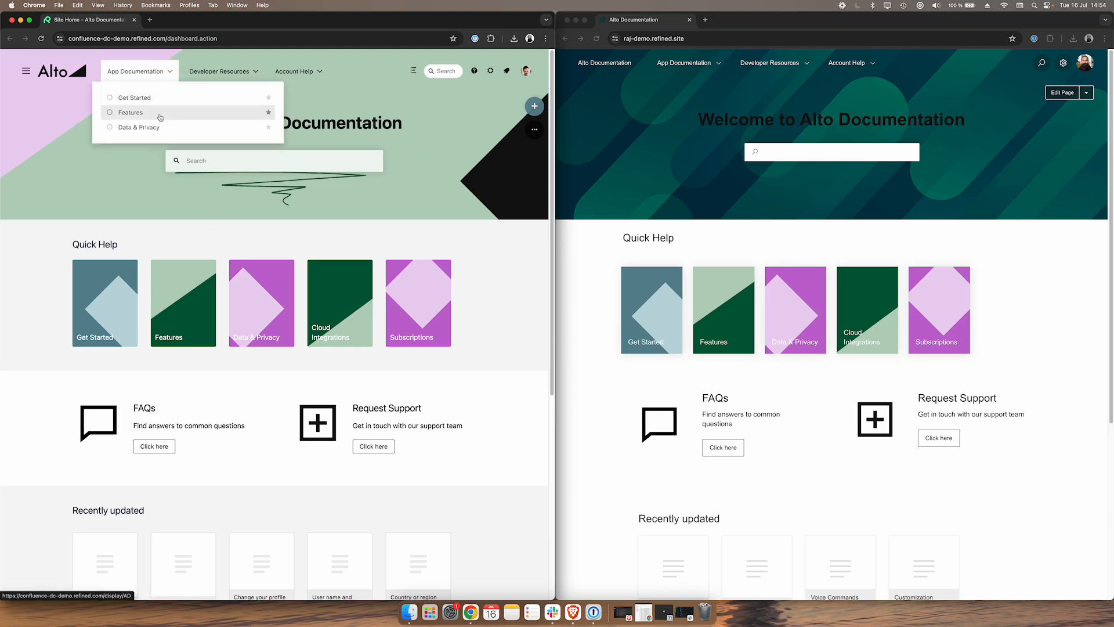
click(719, 66)
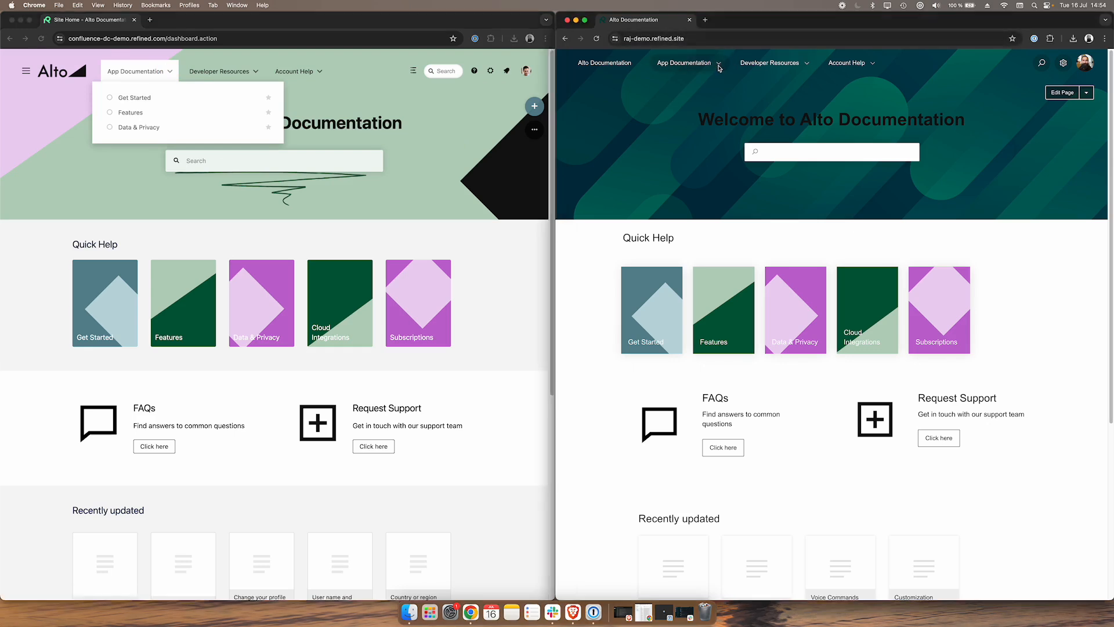
click(470, 131)
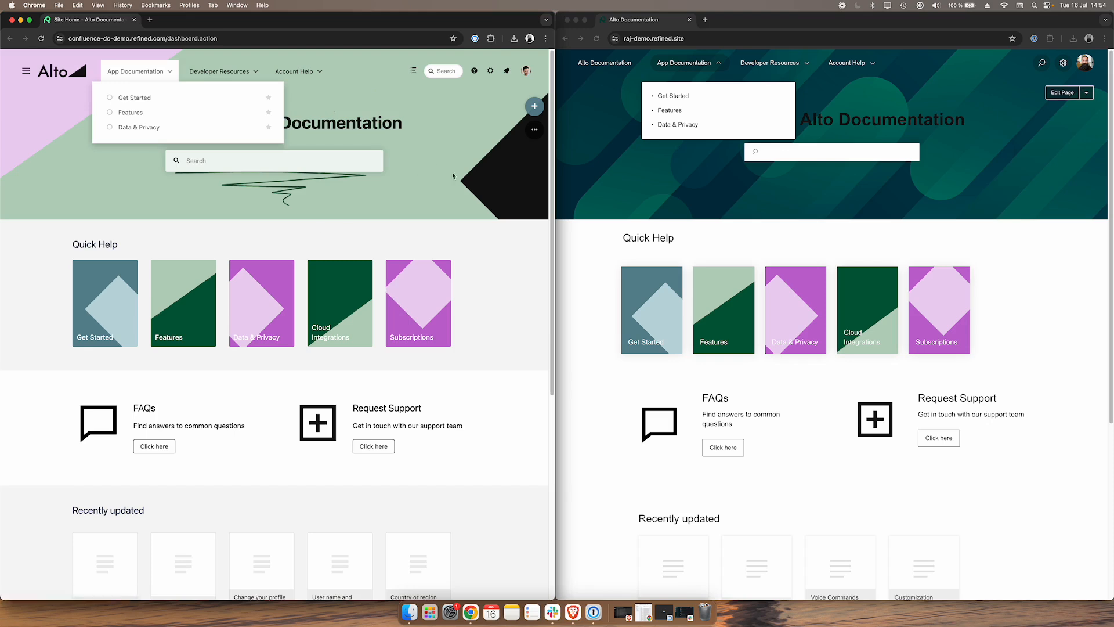
click(479, 188)
click(996, 169)
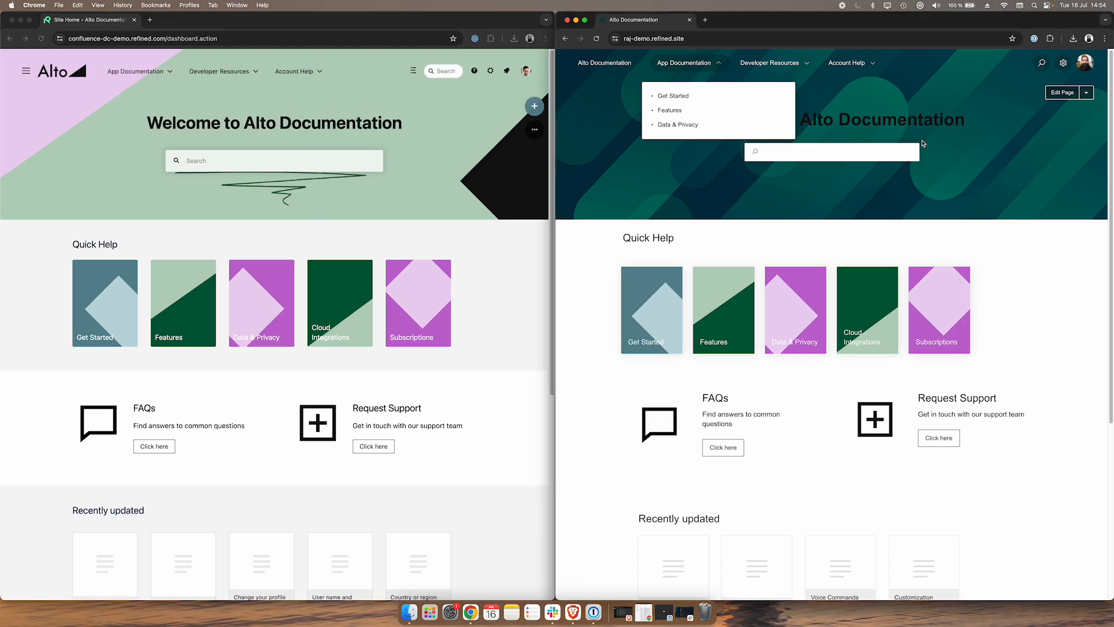
click(719, 62)
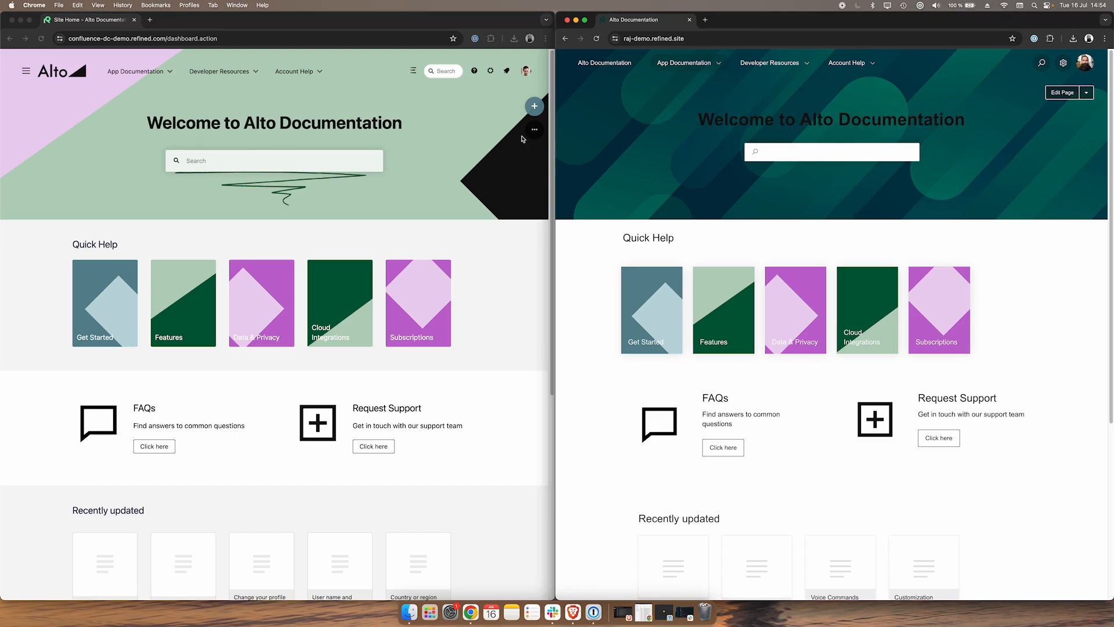
Open the Data Center site's Refined administration and review its site structure and default theme configuration.
click(489, 127)
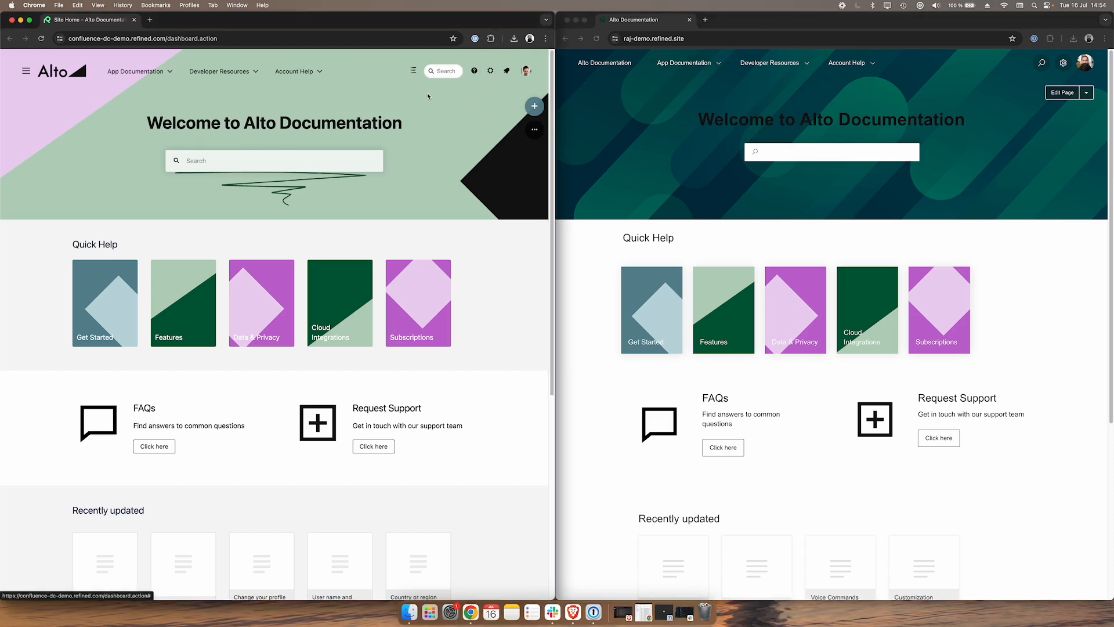
click(491, 71)
click(444, 162)
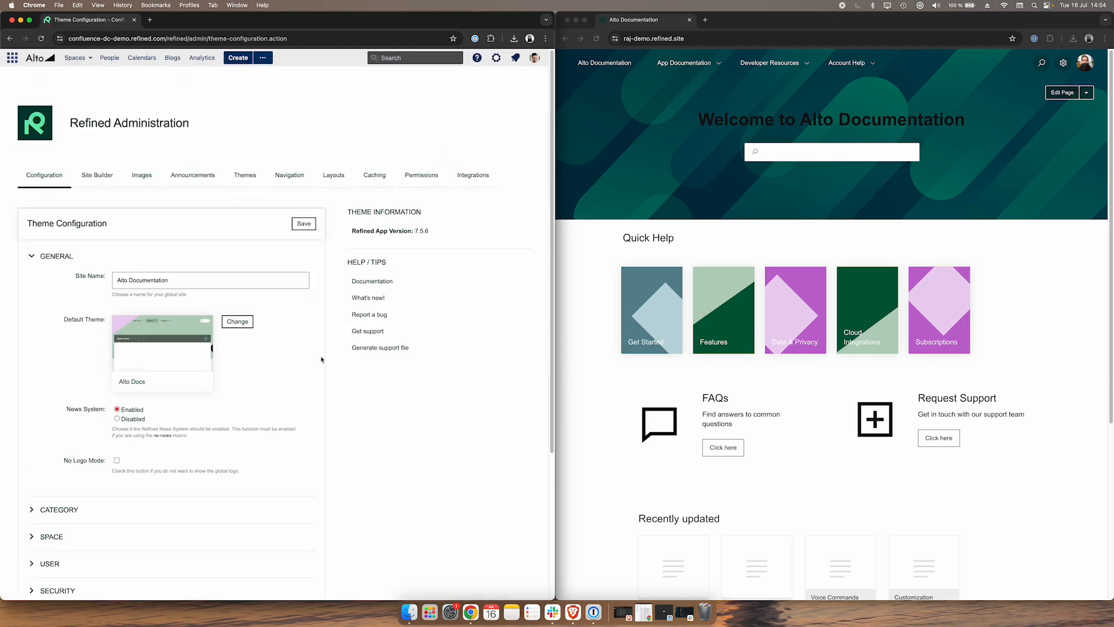
click(97, 176)
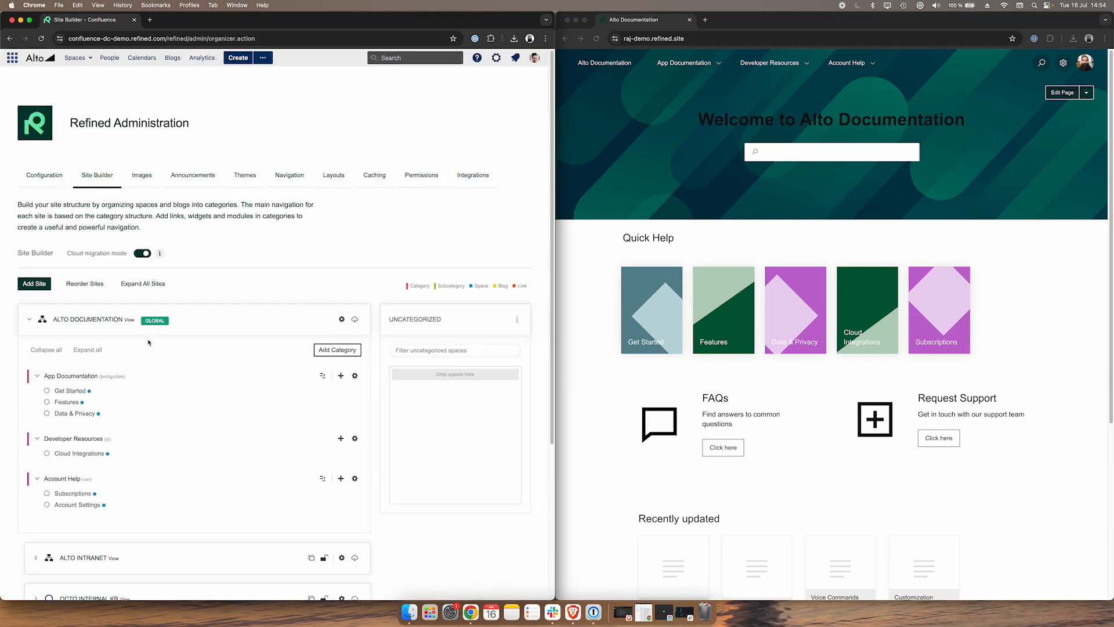
click(44, 176)
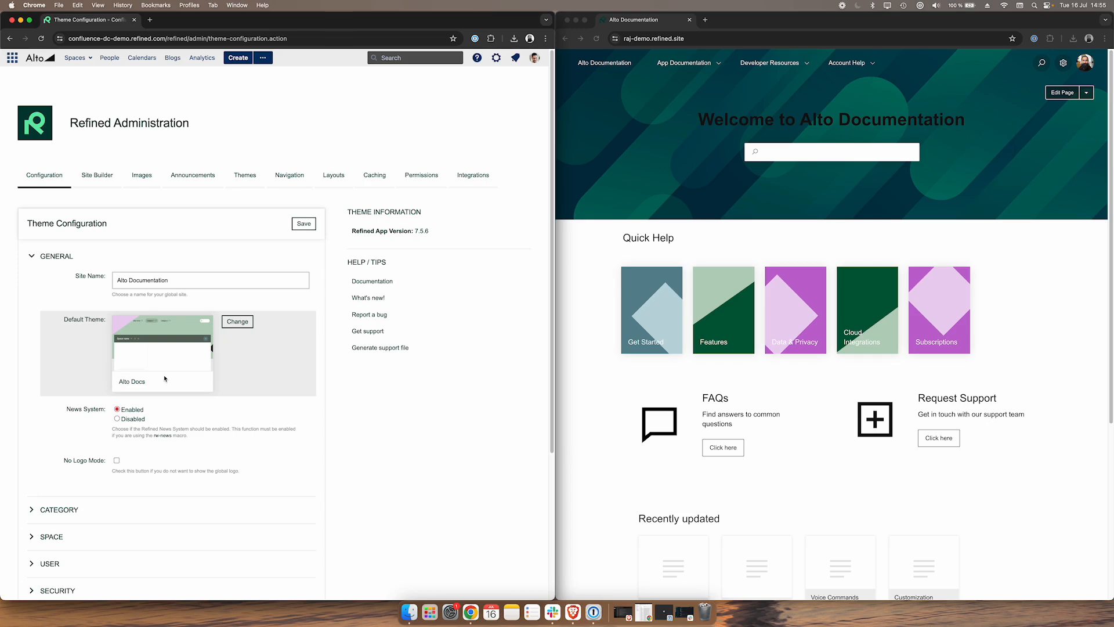
Open the Alto Docs theme for editing in the Data Center site's theme editor.
click(245, 182)
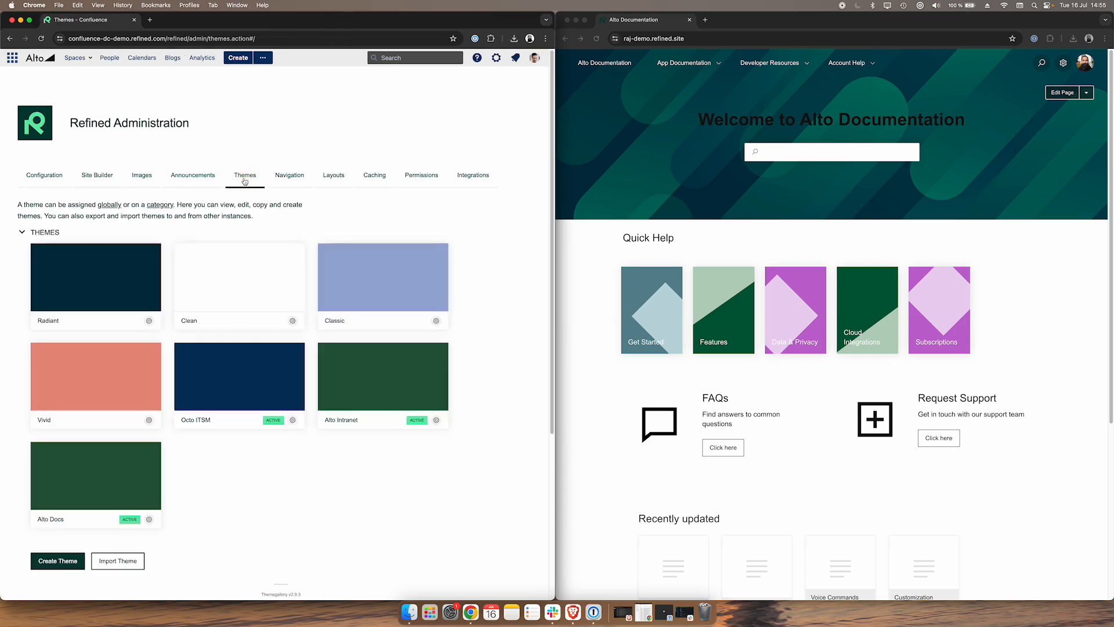
scroll(248, 380, down, 2)
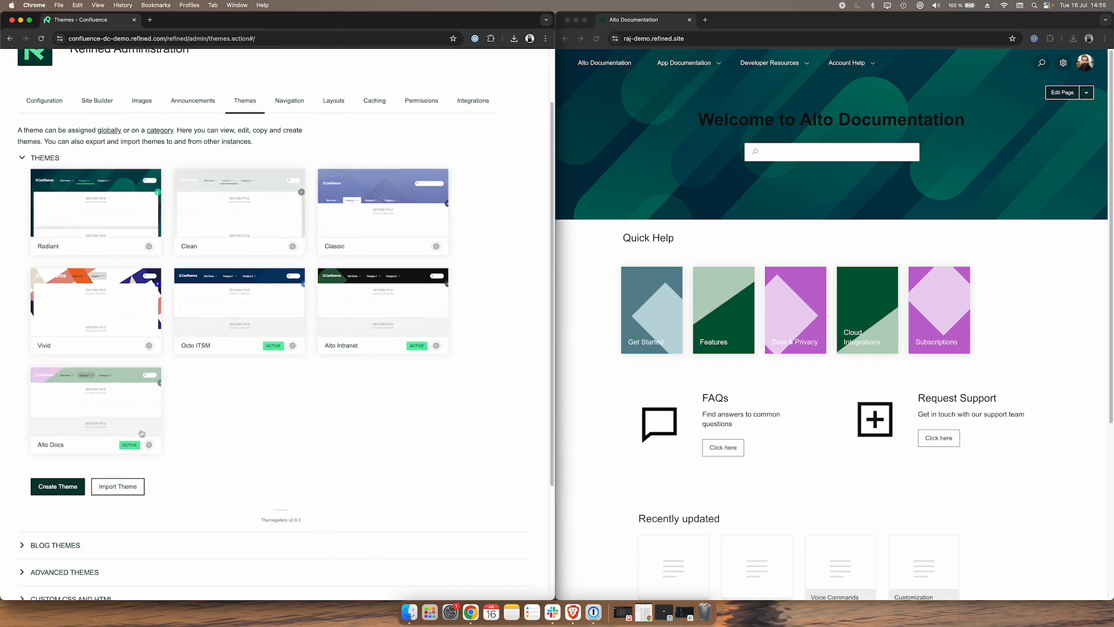
click(149, 444)
click(163, 461)
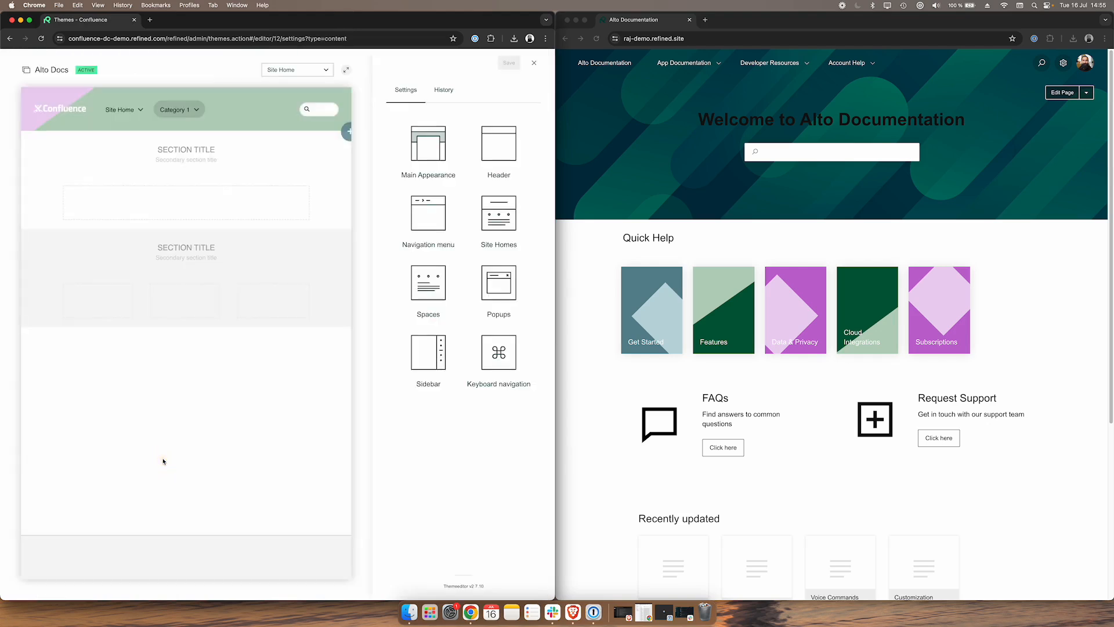
Go to the Themes overview in the Refined administration of the cloud site.
click(985, 187)
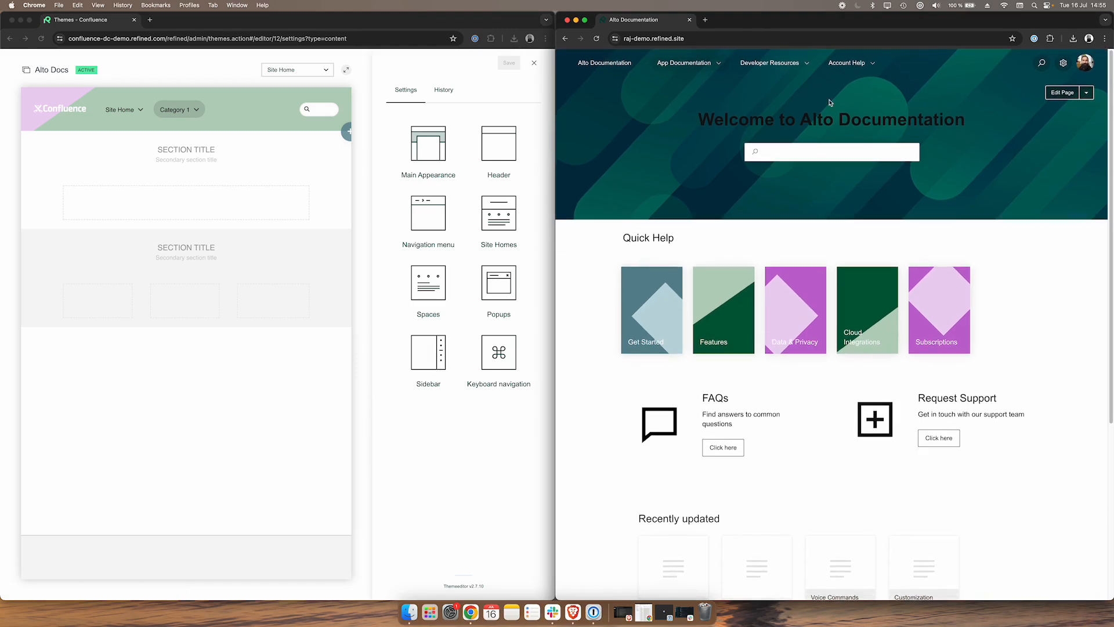
click(1063, 62)
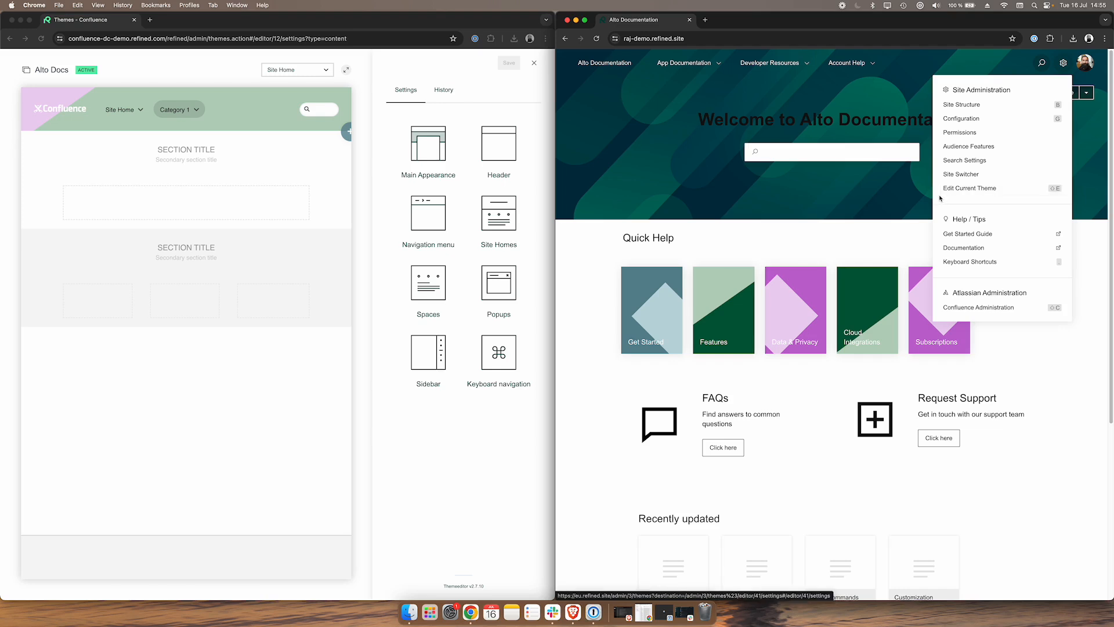
click(890, 193)
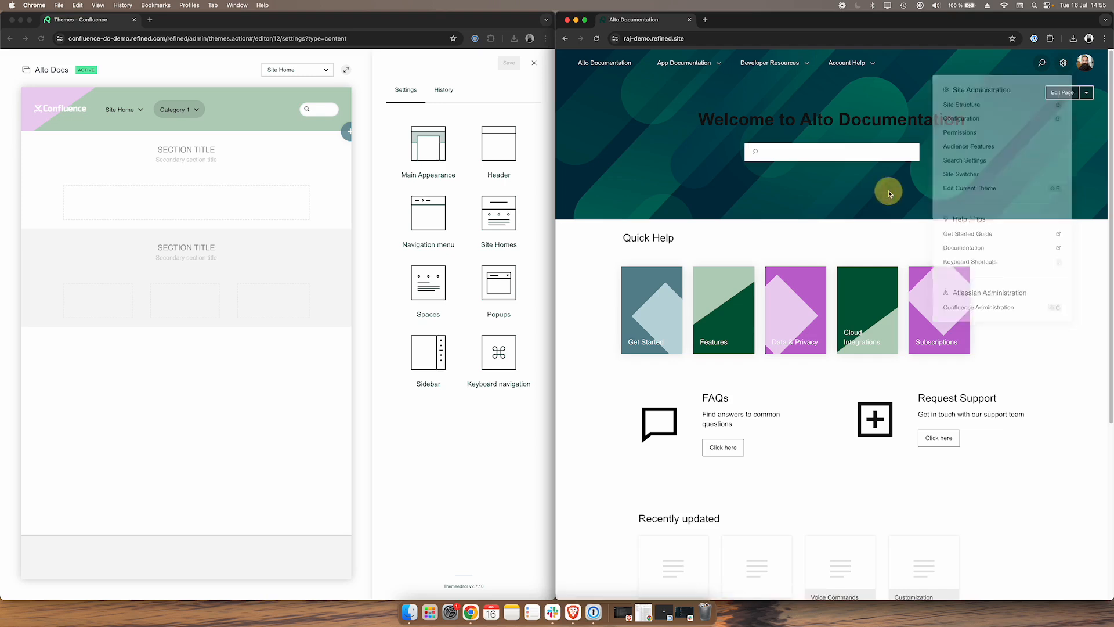
click(1063, 63)
click(987, 99)
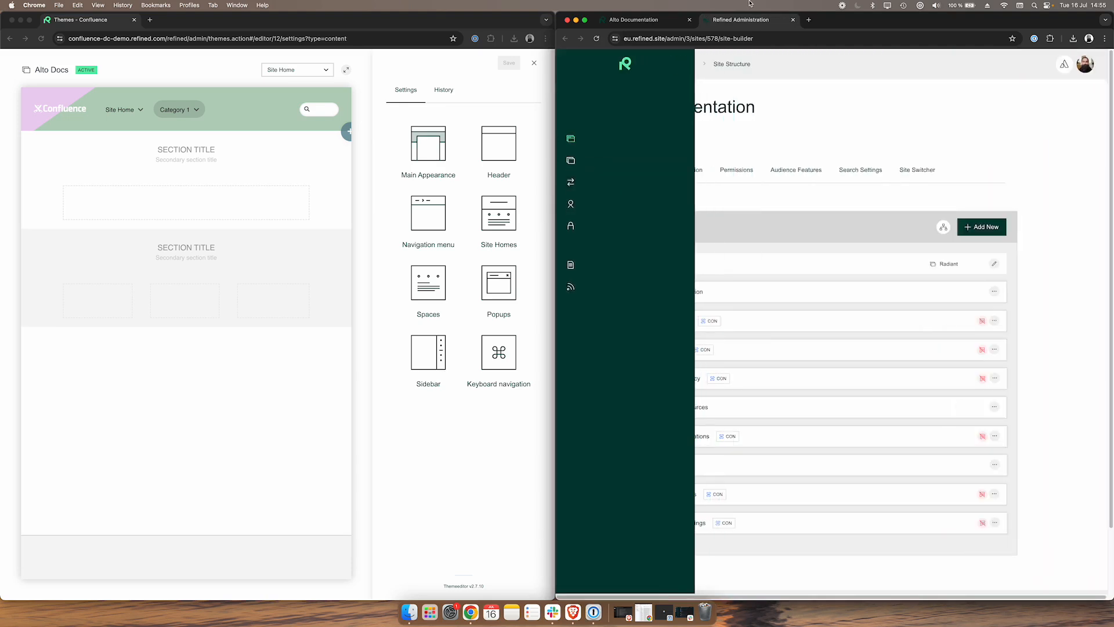
click(574, 125)
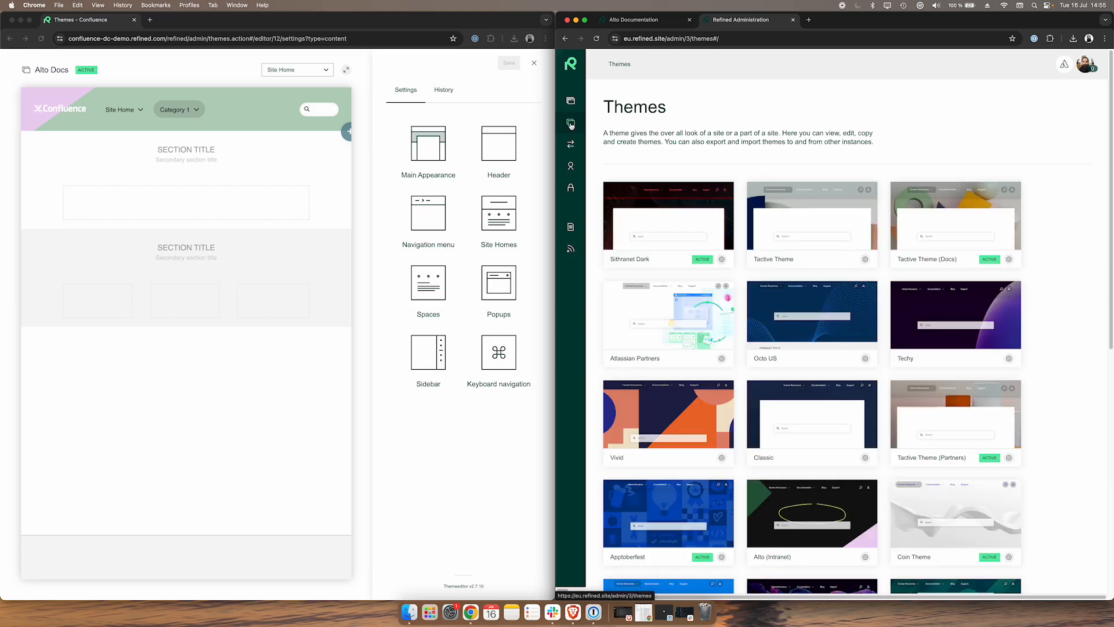
Create a new cloud theme named "Alto Docs (Migrated)".
scroll(785, 309, down, 10)
click(630, 451)
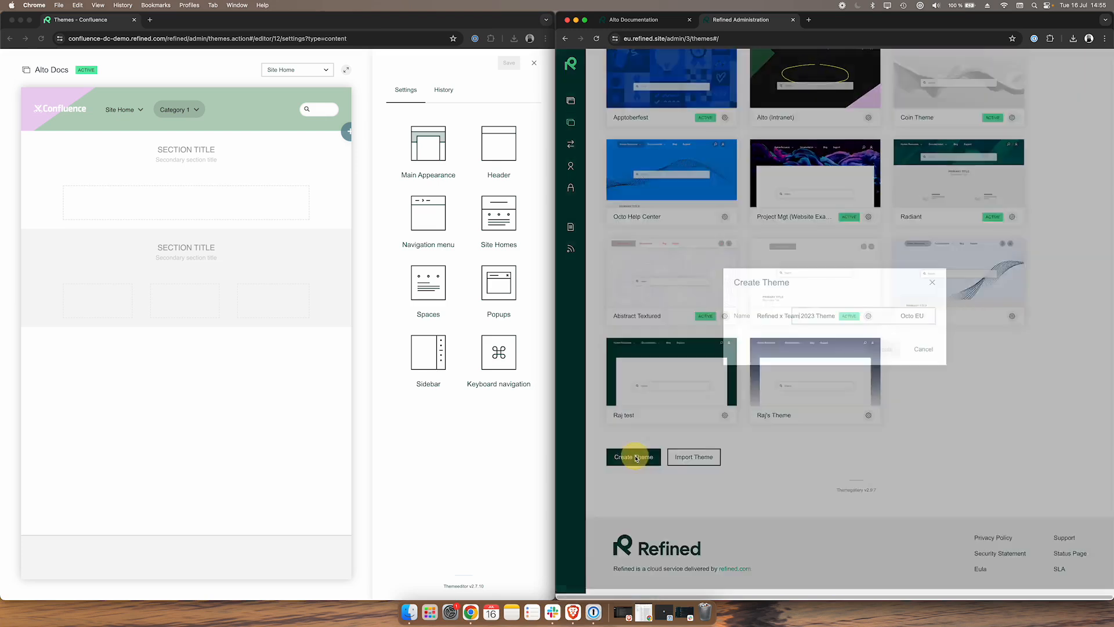
text(Alto Docs (Migrated)
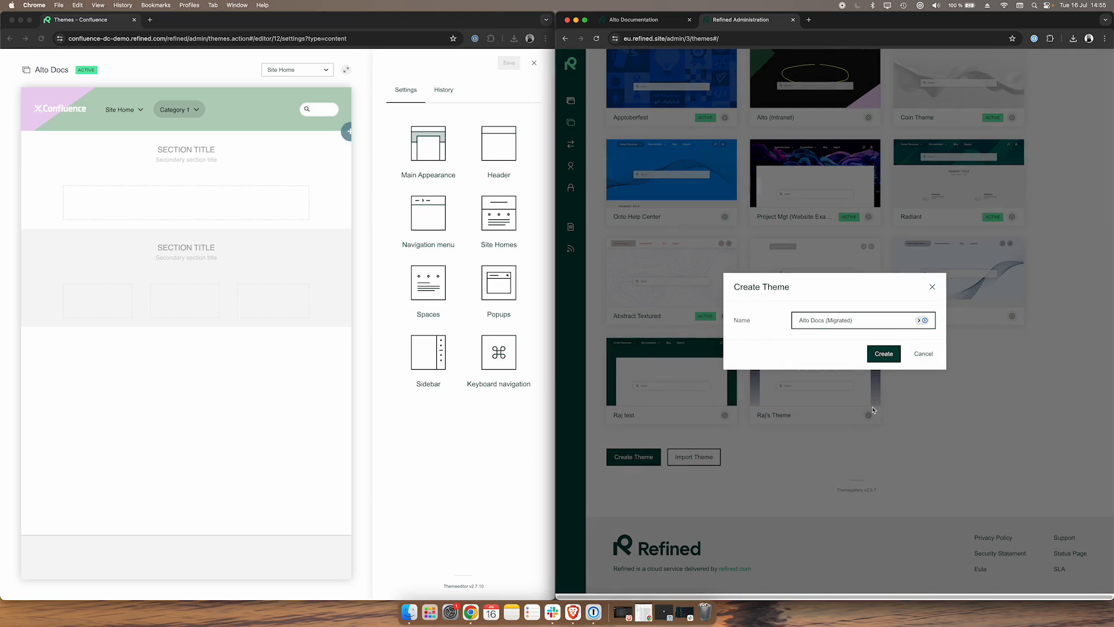
click(884, 353)
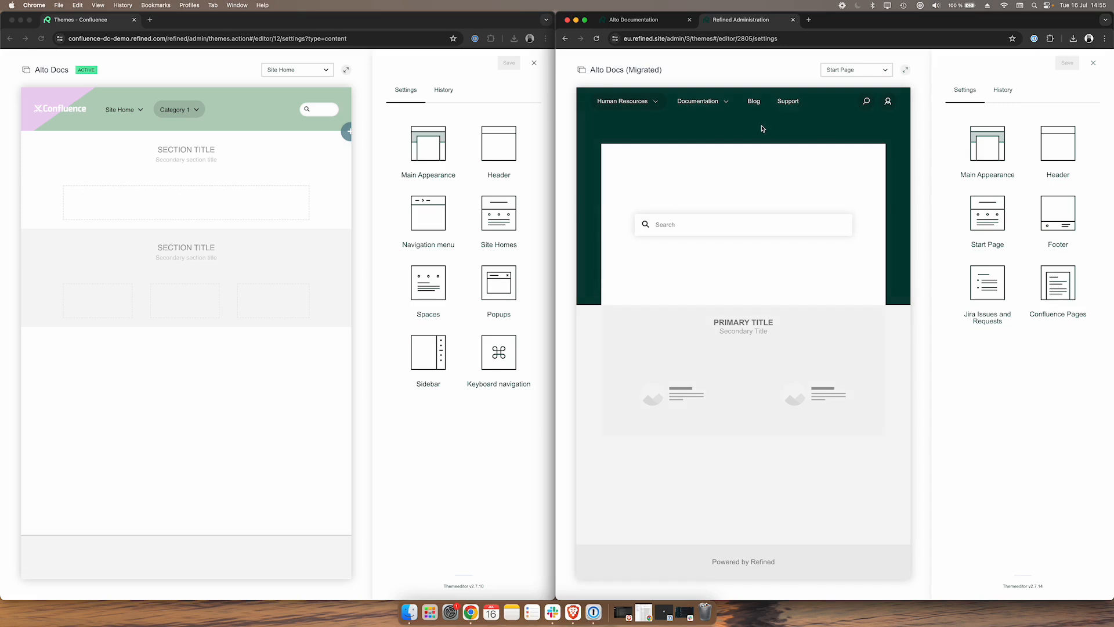
Open the Main Appearance settings of both themes and set the migrated theme's body background to Image.
click(441, 154)
click(429, 145)
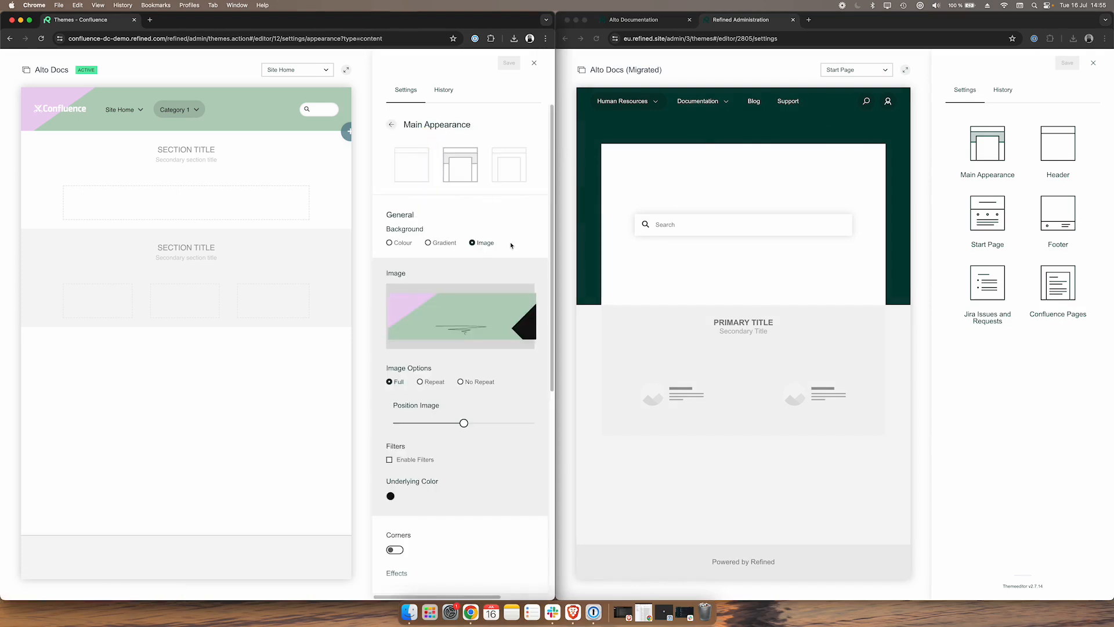
click(989, 145)
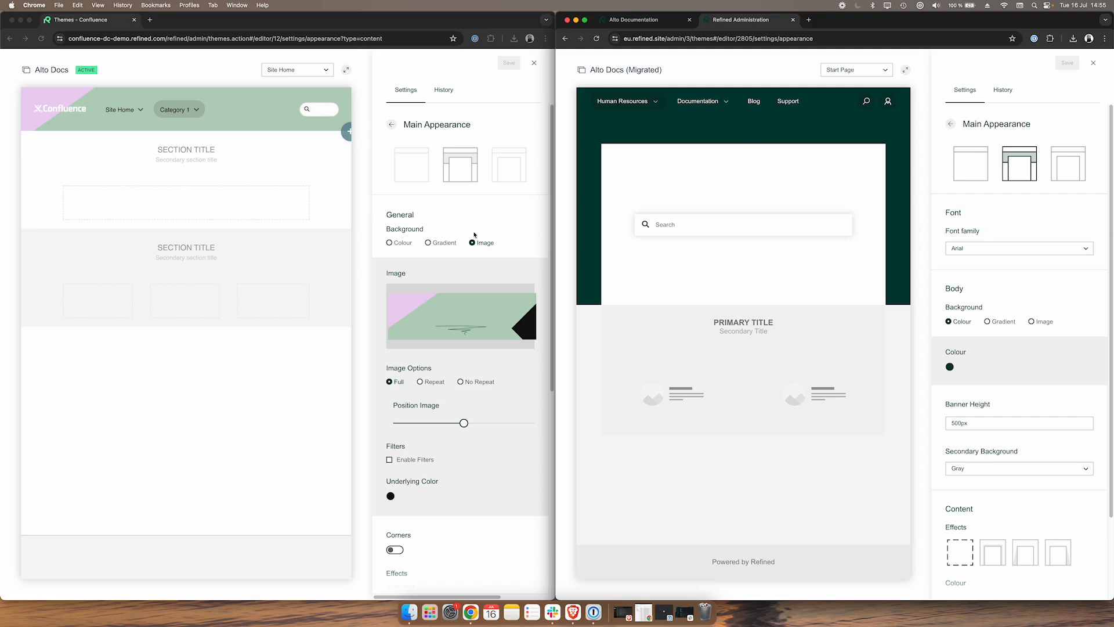
scroll(1014, 356, down, 2)
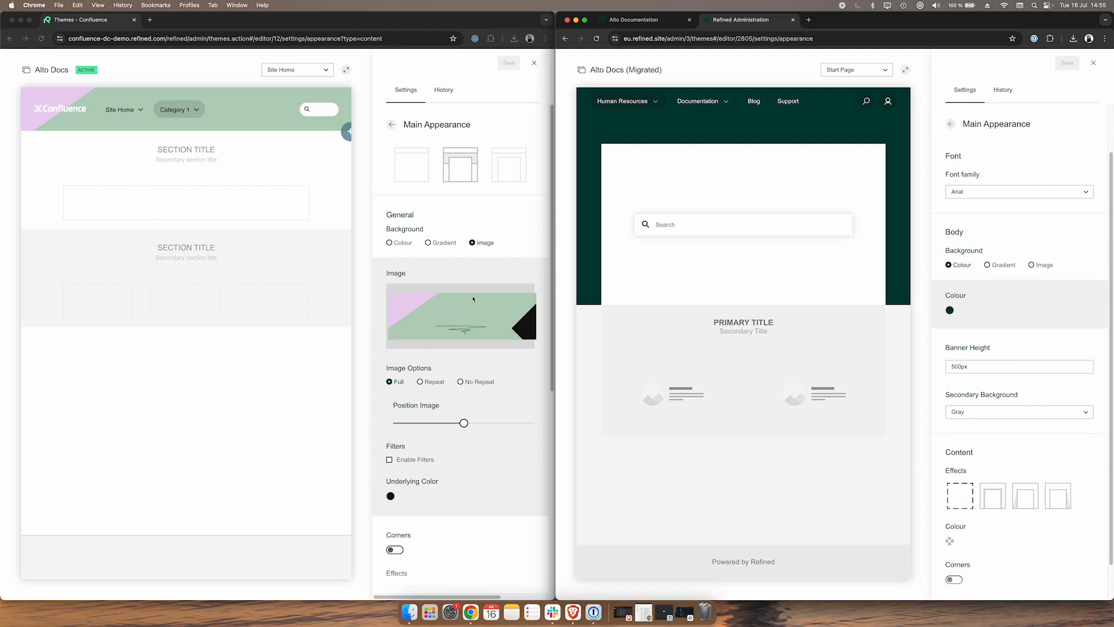
click(1032, 265)
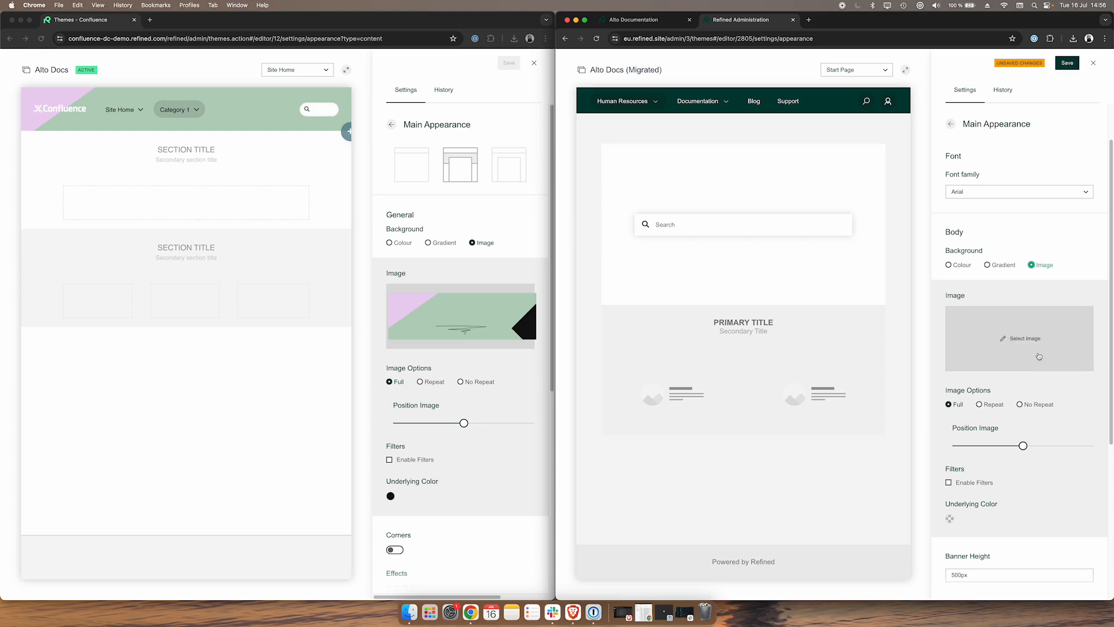
View the original Alto Docs theme's background image, alto-section-graphic-6.png, in a separate tab and close it.
click(462, 317)
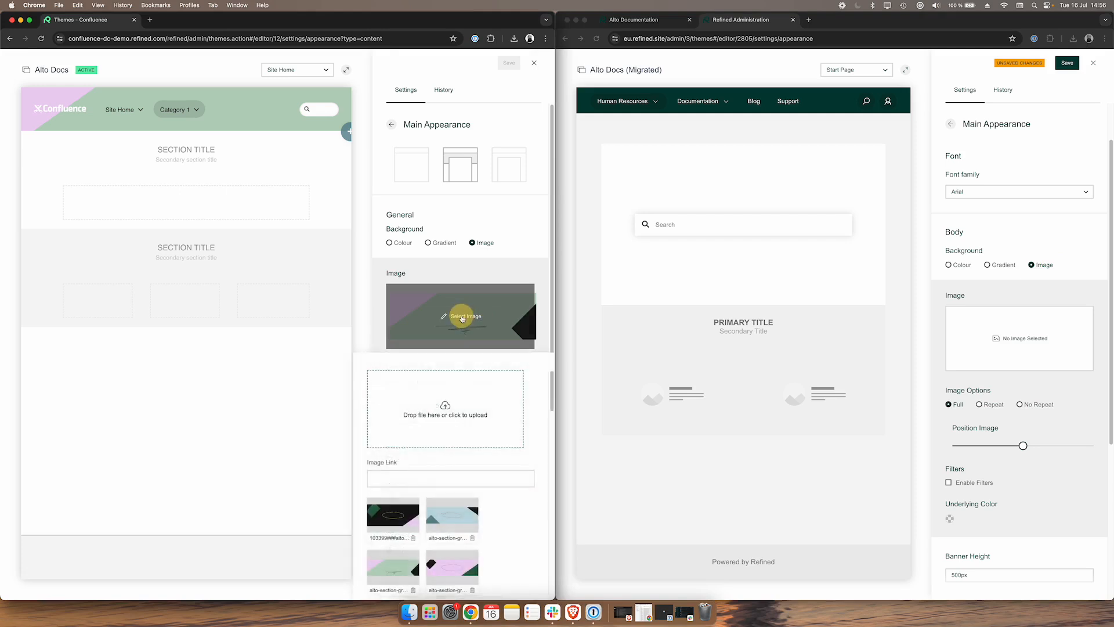
scroll(491, 351, down, 1)
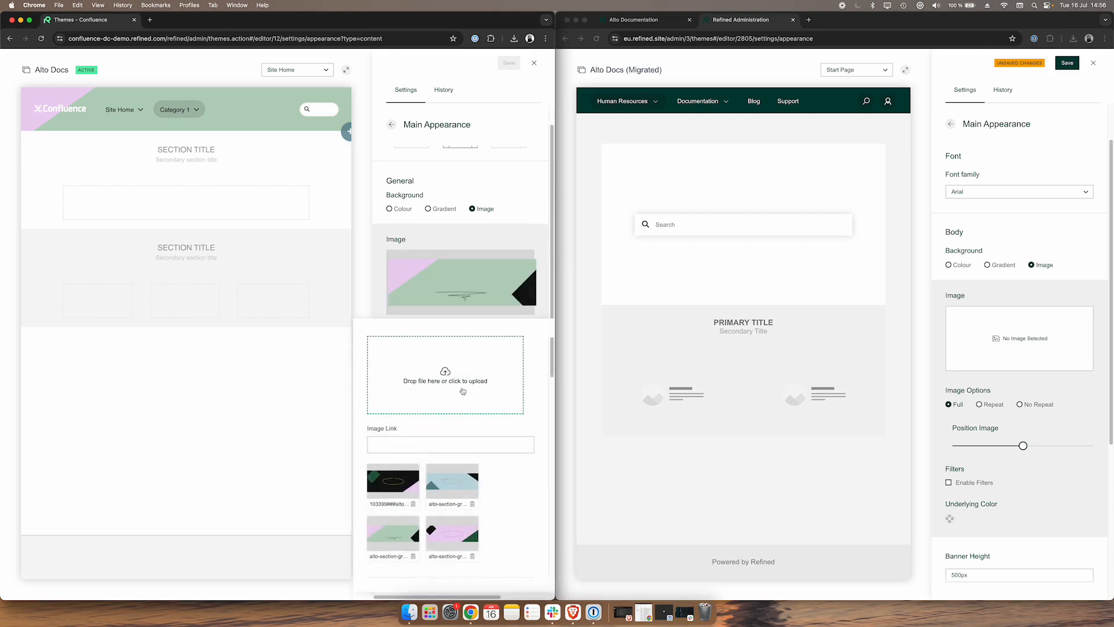
right_click(389, 545)
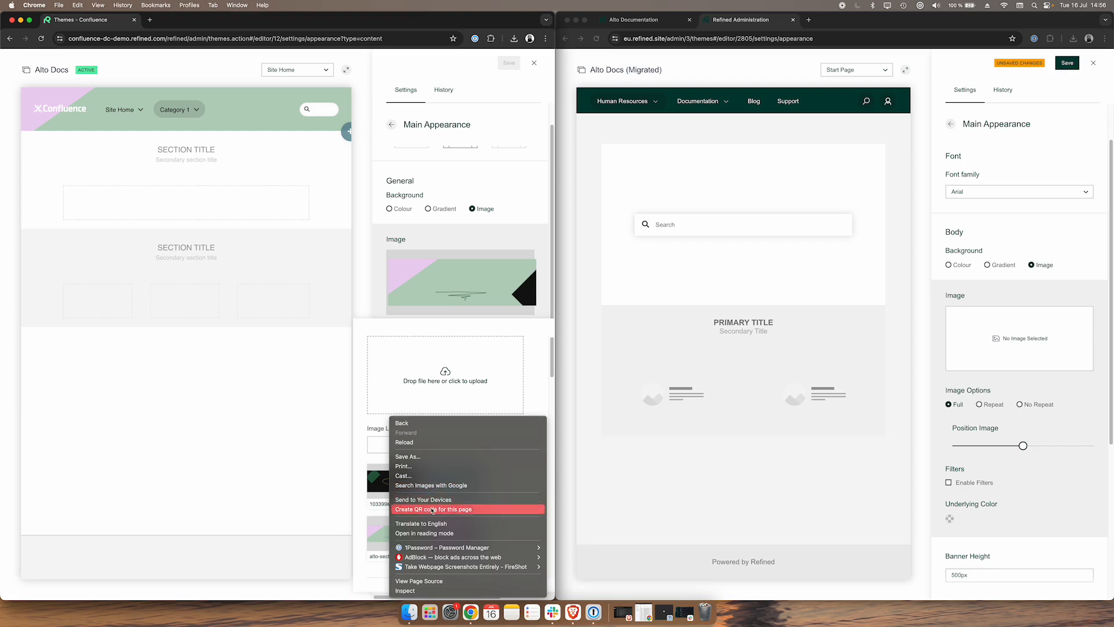
click(376, 528)
right_click(390, 528)
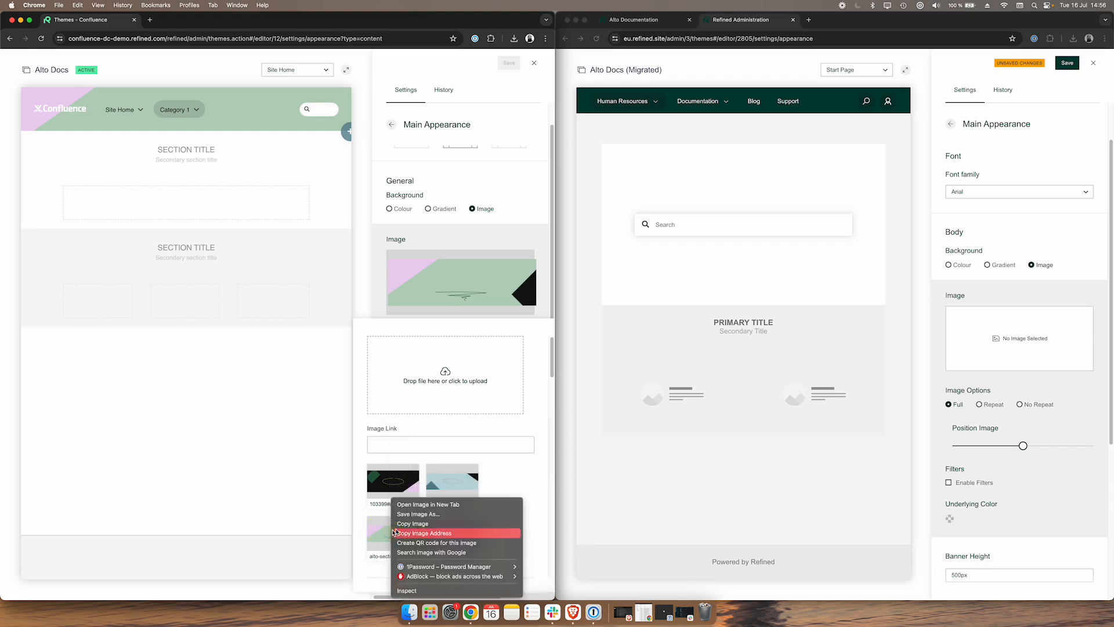
click(433, 506)
key(ctrl+Tab)
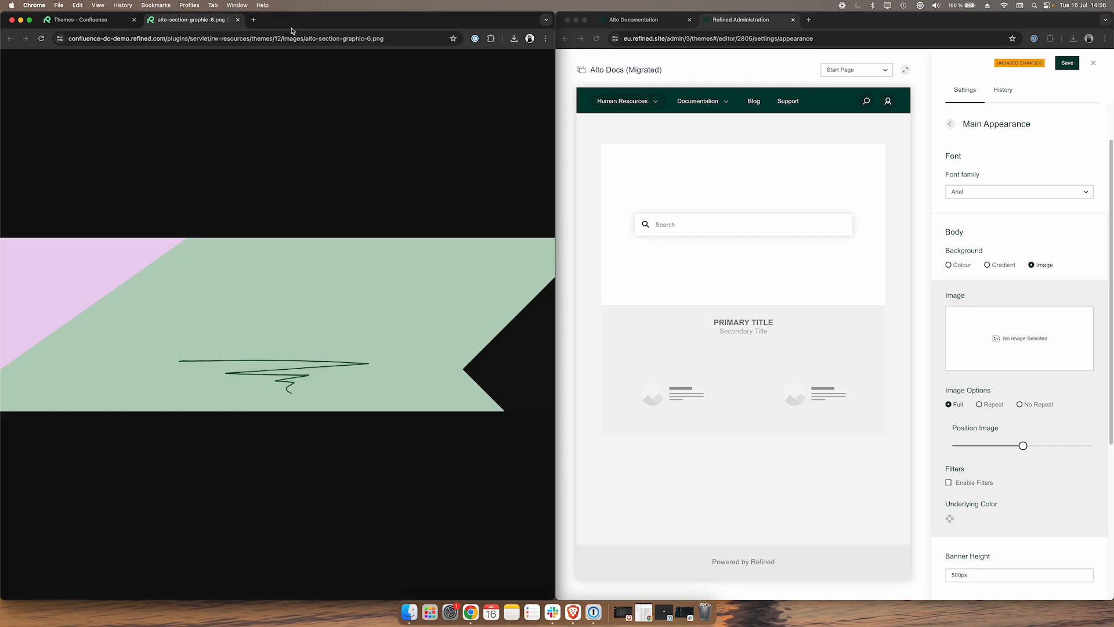
click(237, 20)
Upload the green and pink Alto section graphic as the migrated theme's body background image.
click(1003, 332)
click(1019, 433)
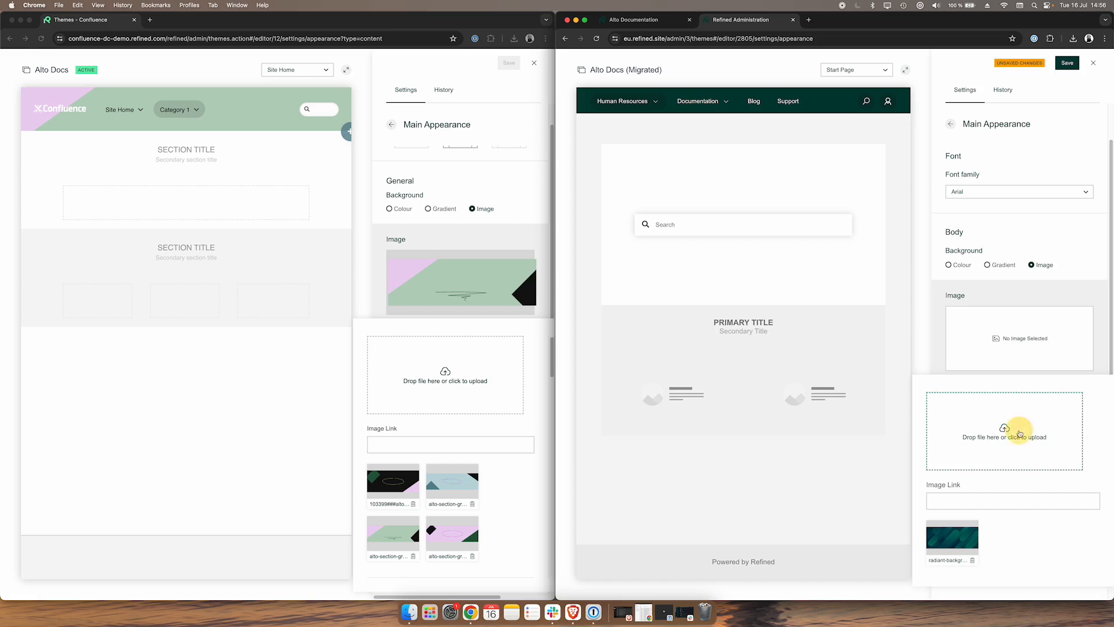
double_click(594, 161)
click(1087, 265)
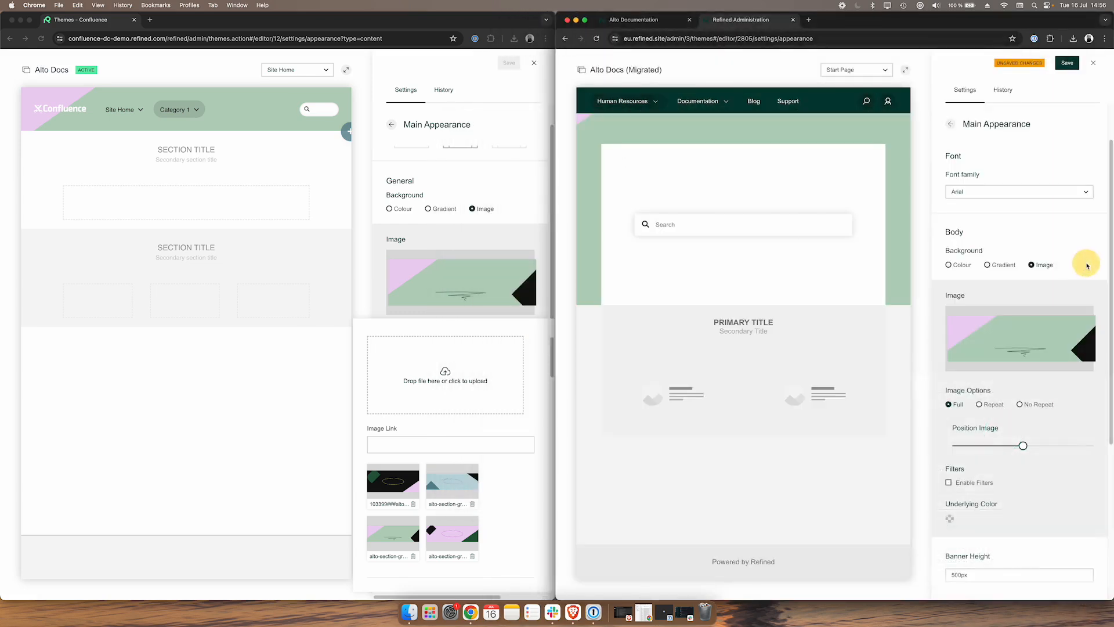
Compare the background image position settings of the original and migrated themes.
click(524, 265)
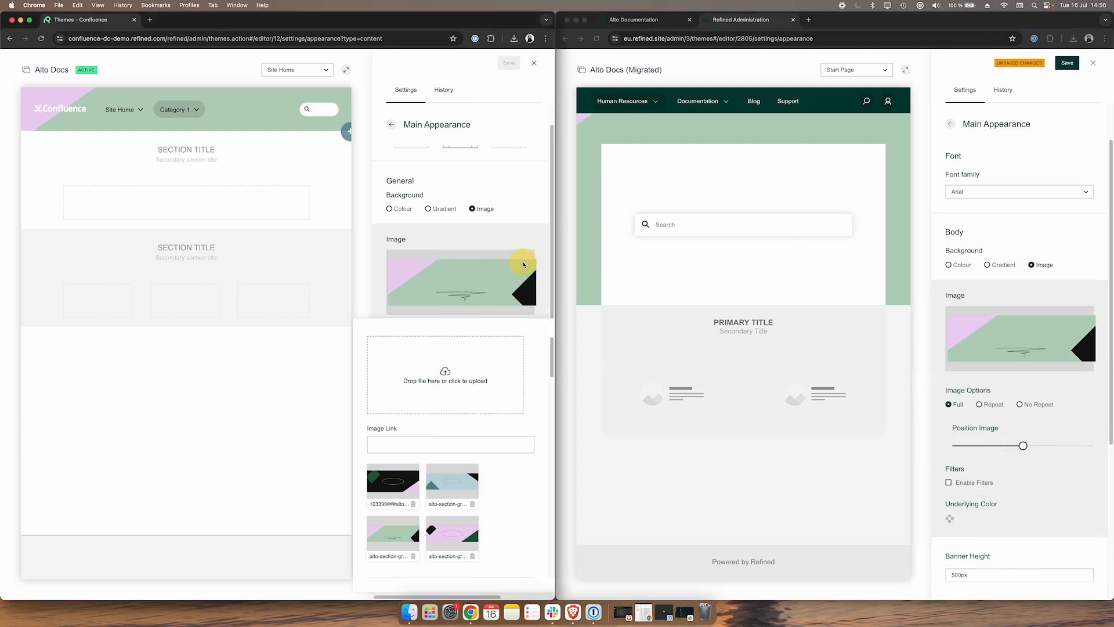
click(523, 233)
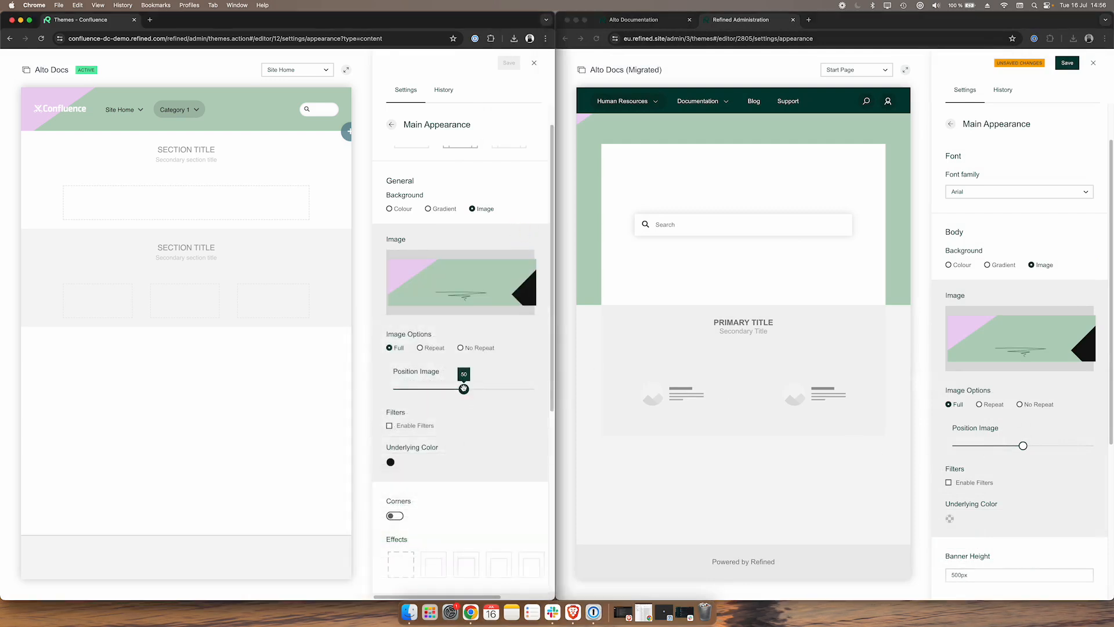
click(1023, 446)
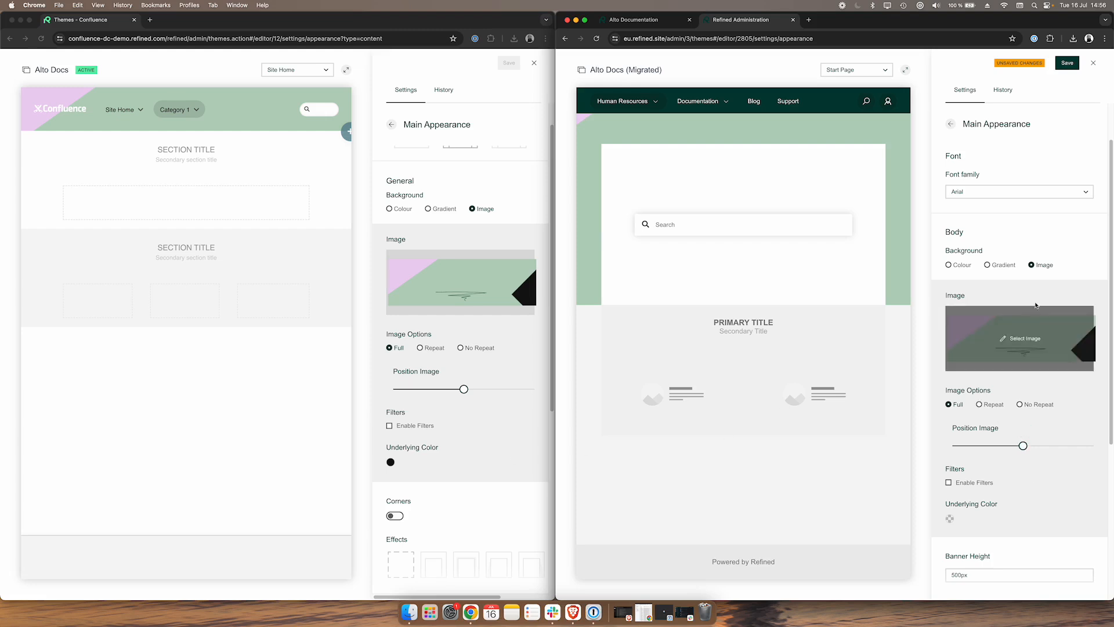
Leave the Main Appearance settings and open the Header settings in both the original and migrated themes.
click(1065, 238)
scroll(1009, 206, up, 2)
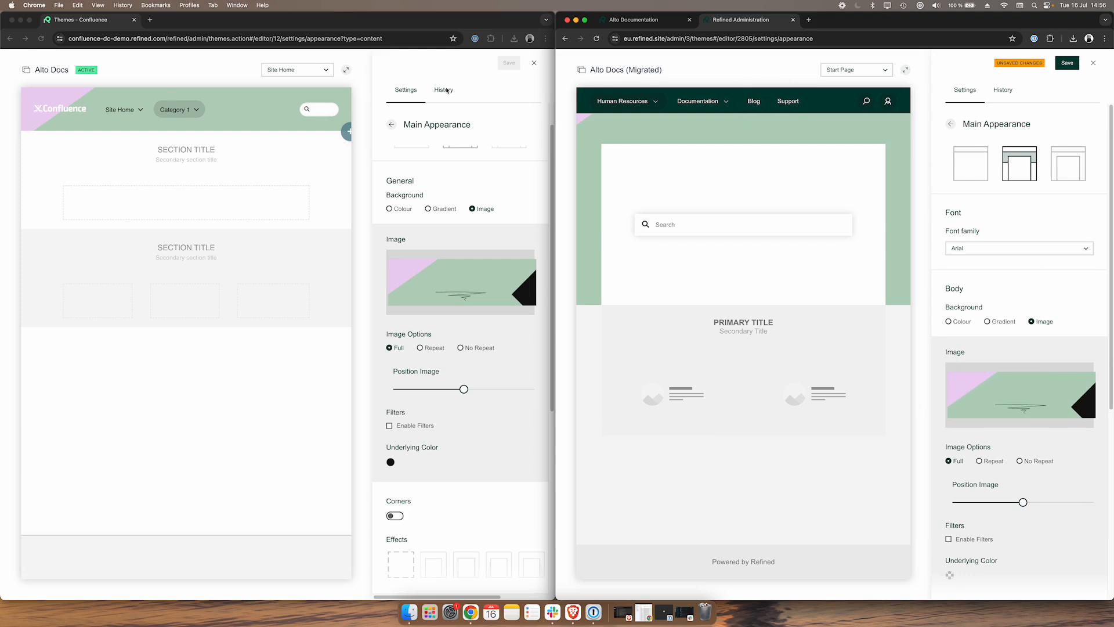
click(392, 124)
click(500, 148)
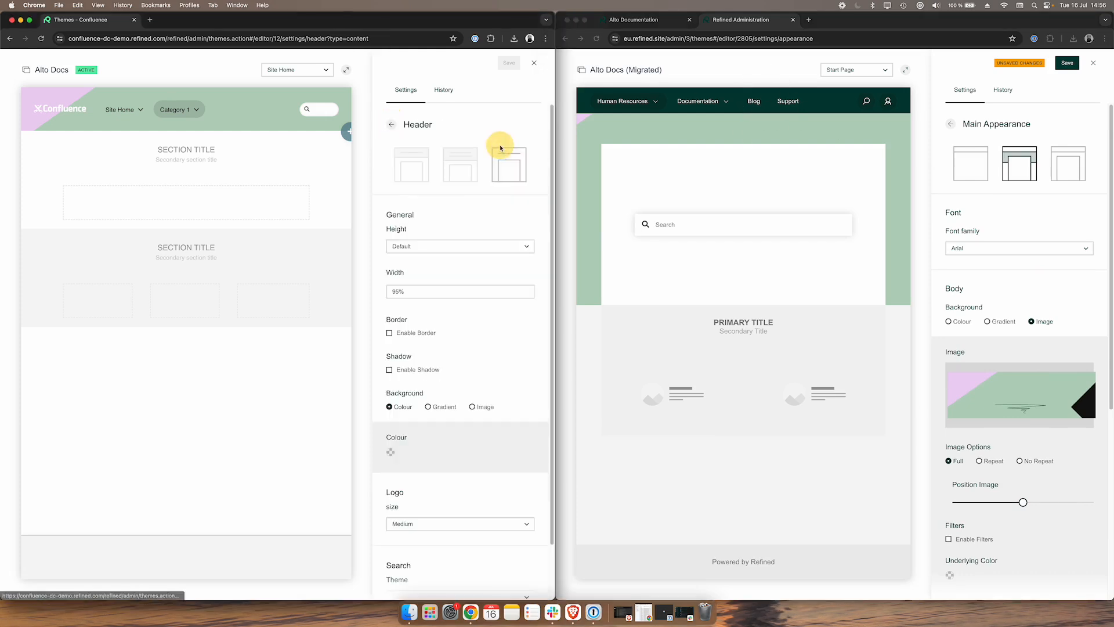
click(1058, 119)
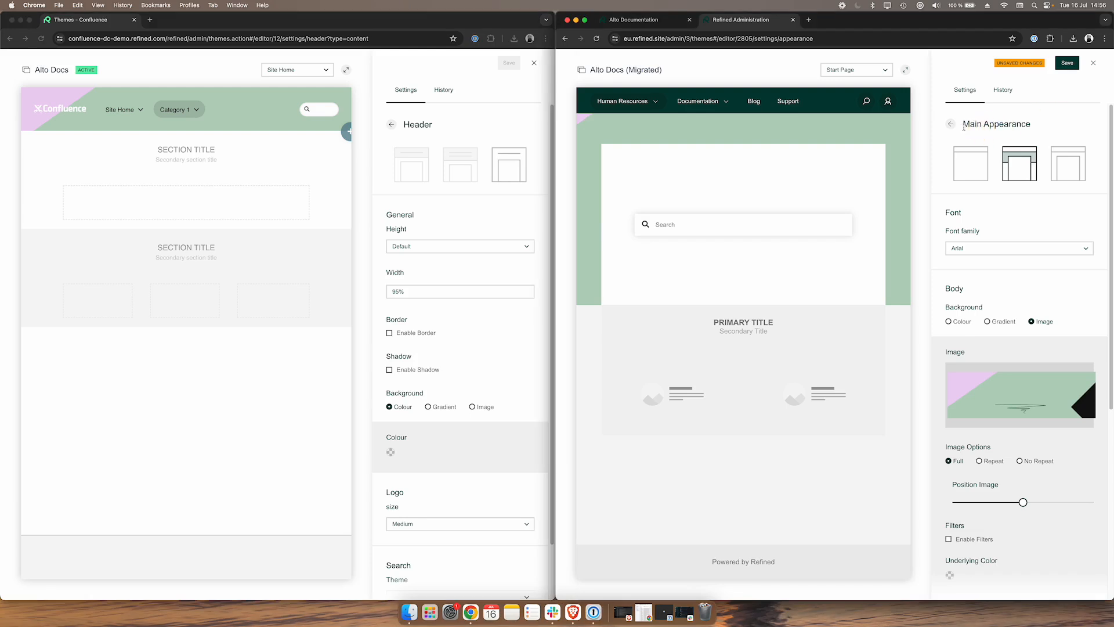
click(950, 123)
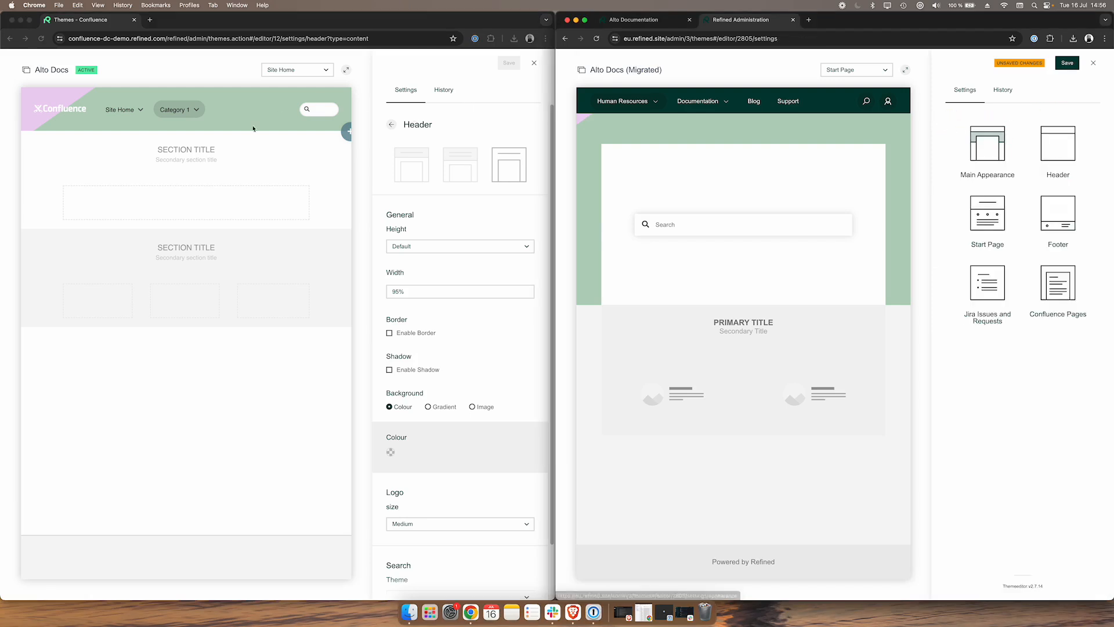
click(1059, 150)
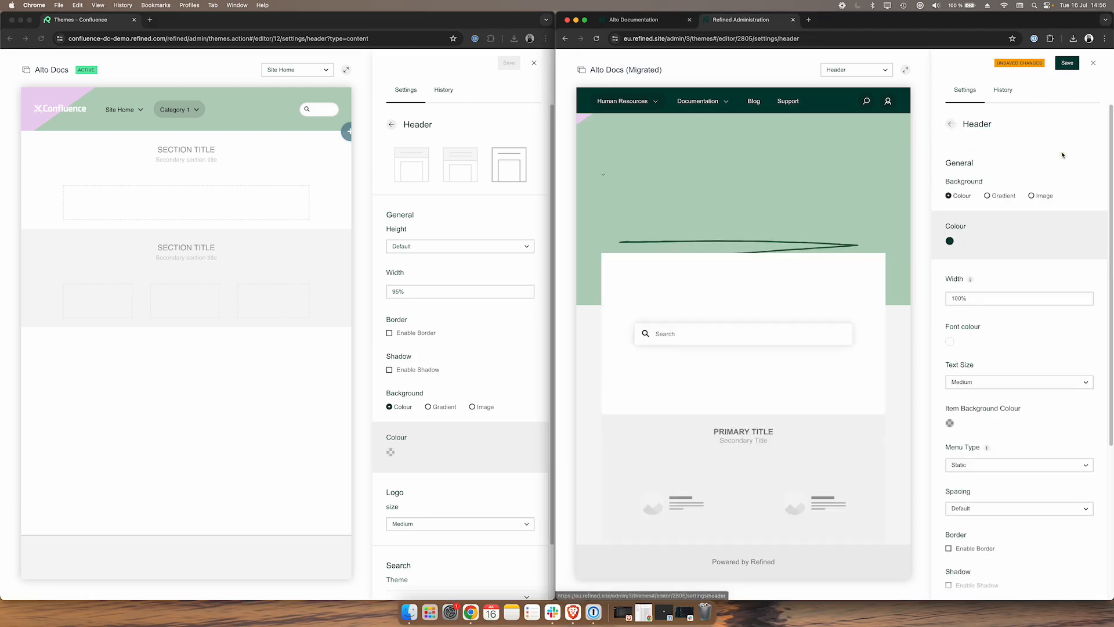
Make the migrated theme's header background colour fully transparent.
click(951, 243)
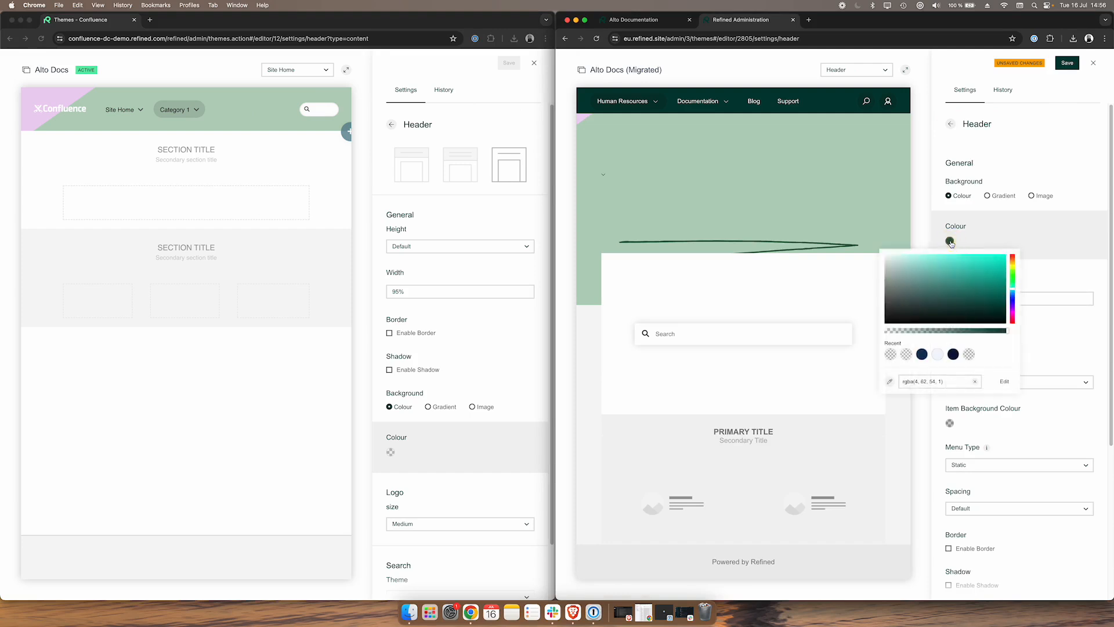
click(1007, 332)
drag(1008, 332, 877, 329)
click(1051, 184)
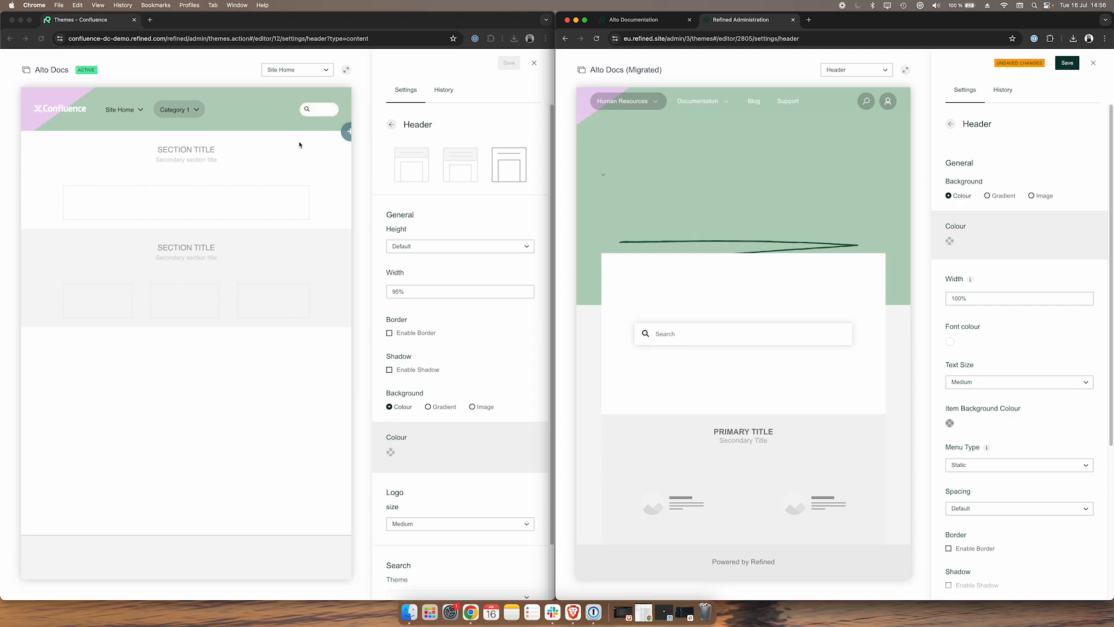
Set the migrated theme's header font colour to the recently used dark navy, rgba(4, 19, 62, 1).
click(950, 341)
click(954, 455)
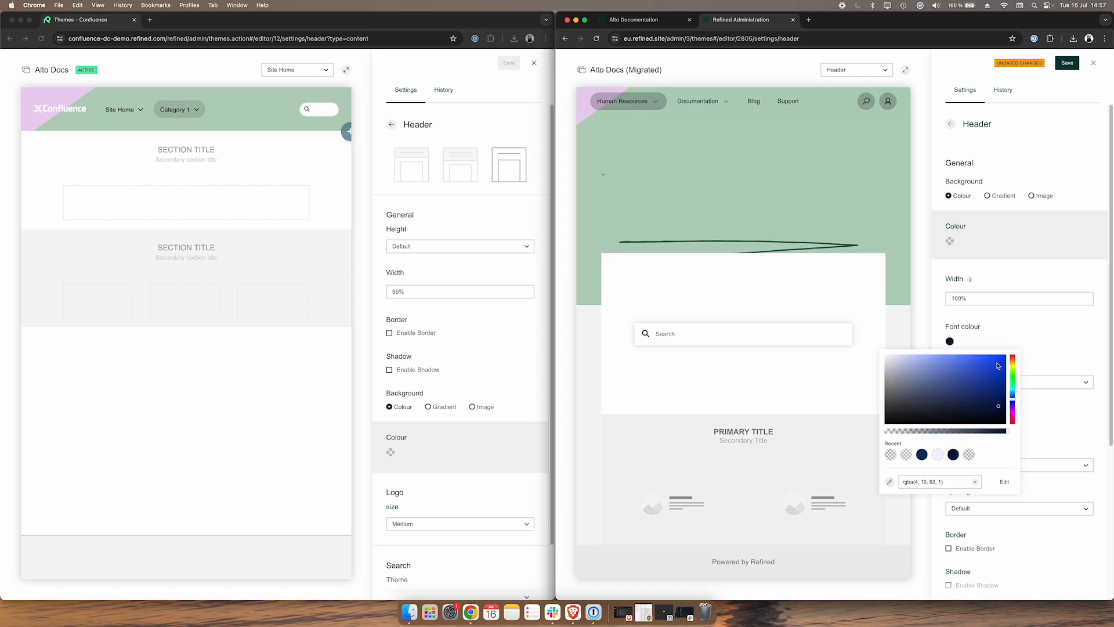
click(1074, 338)
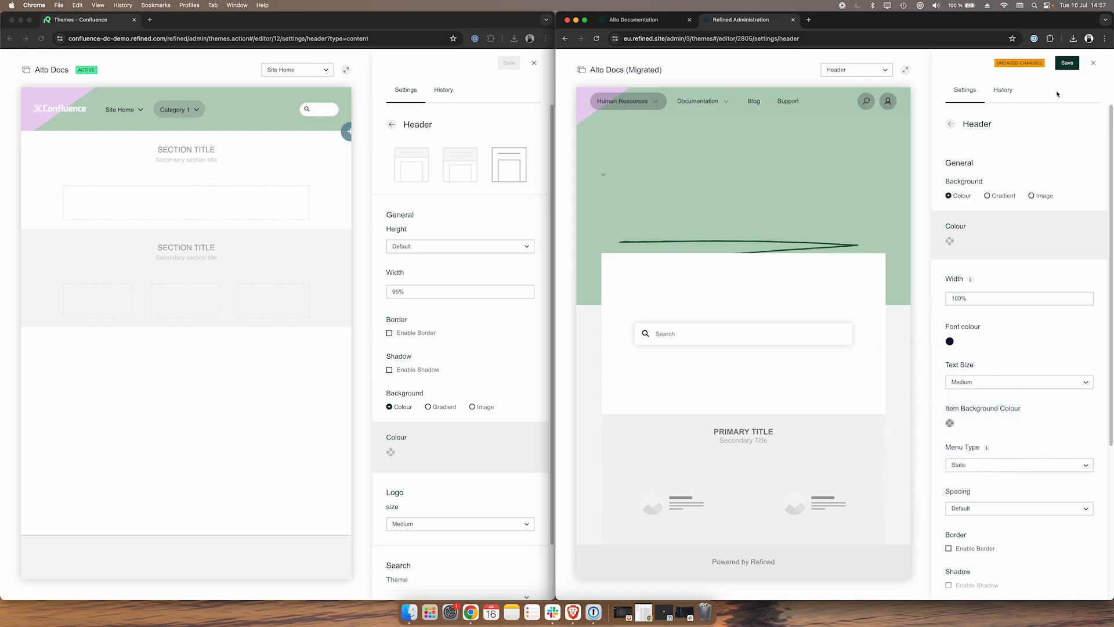
Enable Fill background in the migrated theme's Start Page settings and save the theme.
click(950, 125)
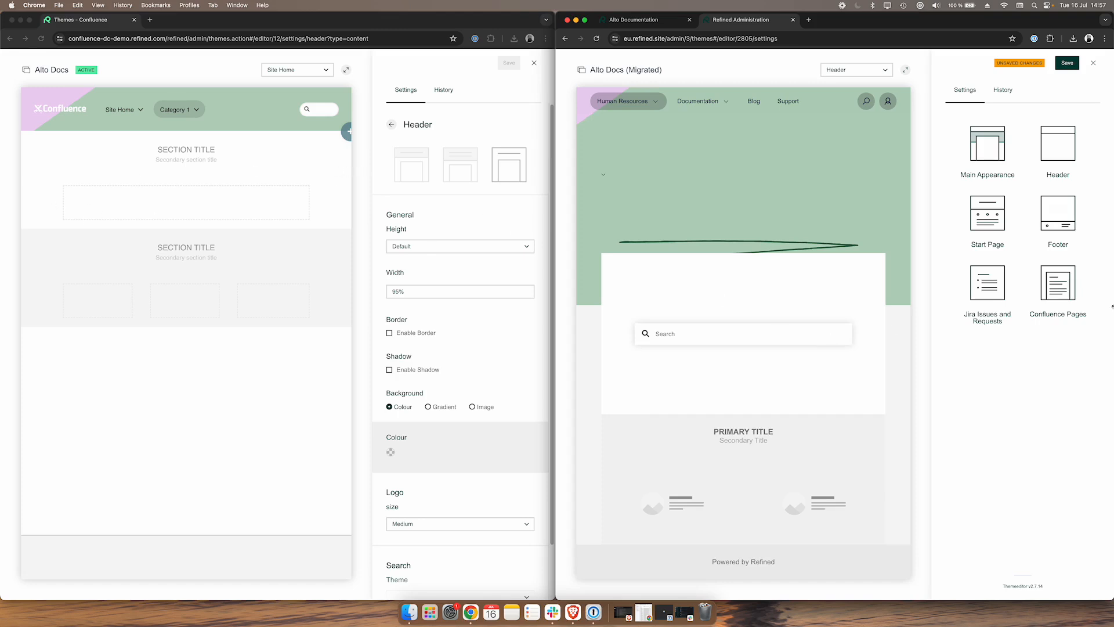
click(987, 212)
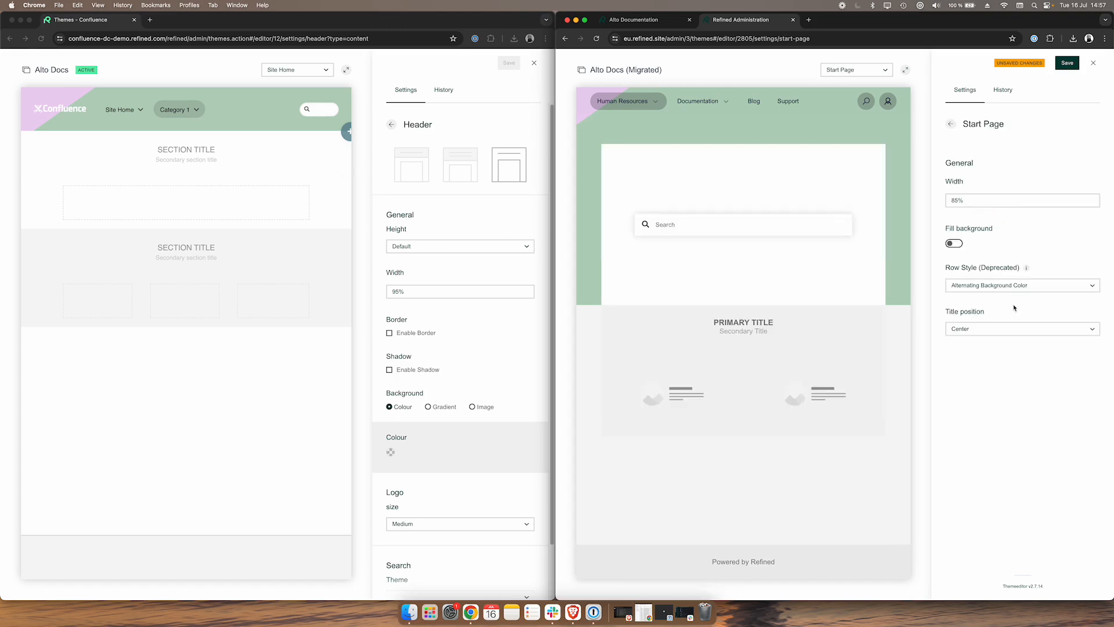
click(956, 244)
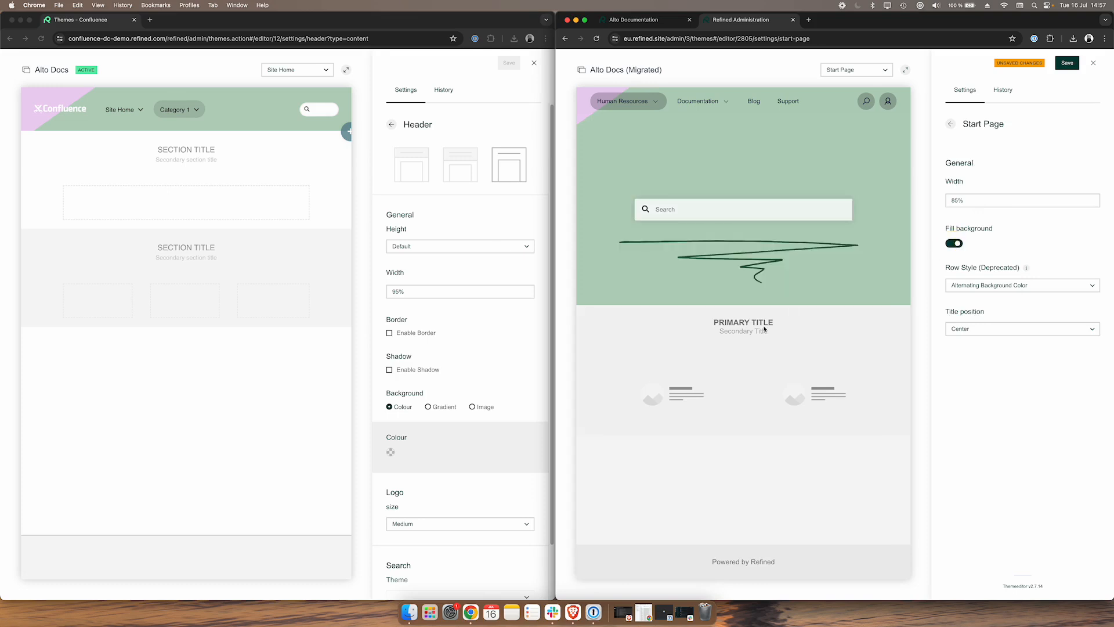
click(1067, 63)
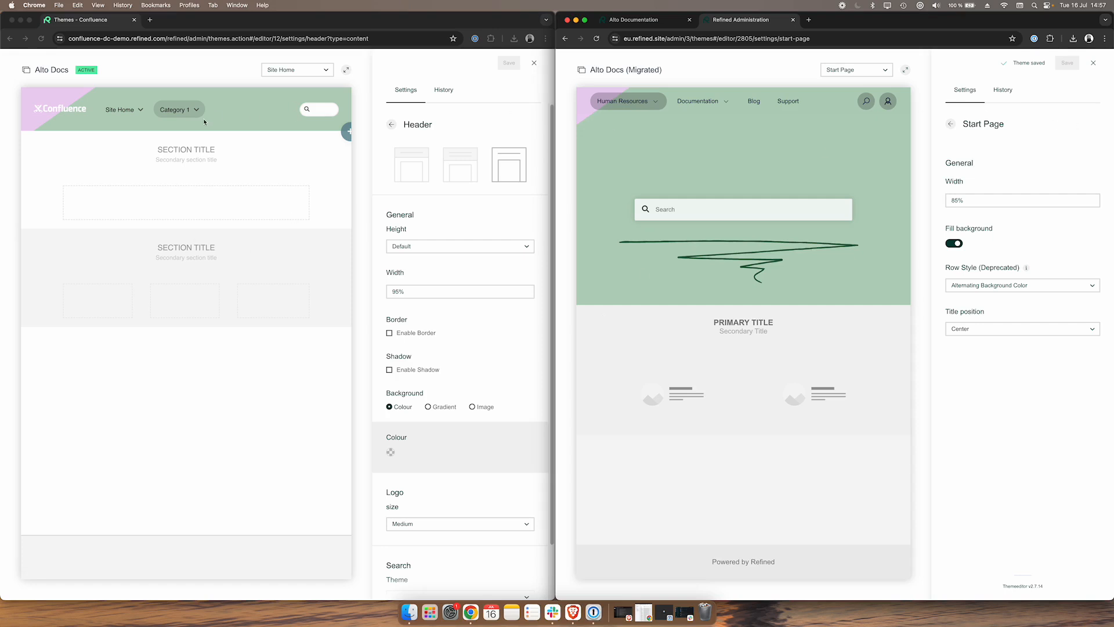
Close the original Alto Docs theme editor and view the original Alto Documentation home page through the Site Builder.
click(534, 63)
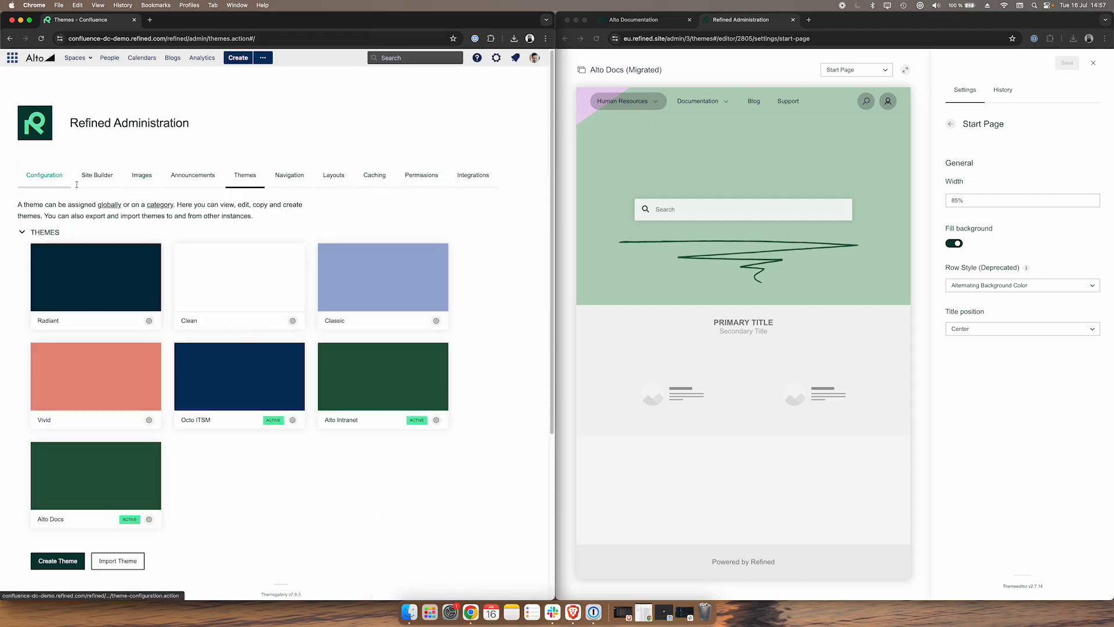
click(96, 175)
click(130, 320)
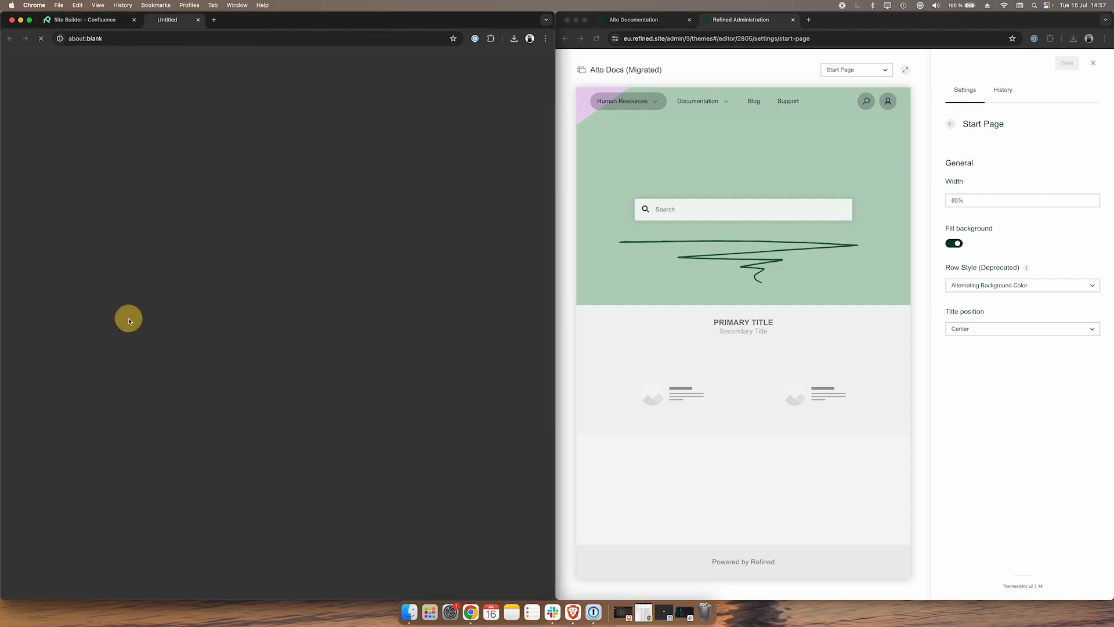
Open the cloud site's Site Structure and assign the Alto Docs (Migrated) theme to the Alto Documentation home page.
click(637, 21)
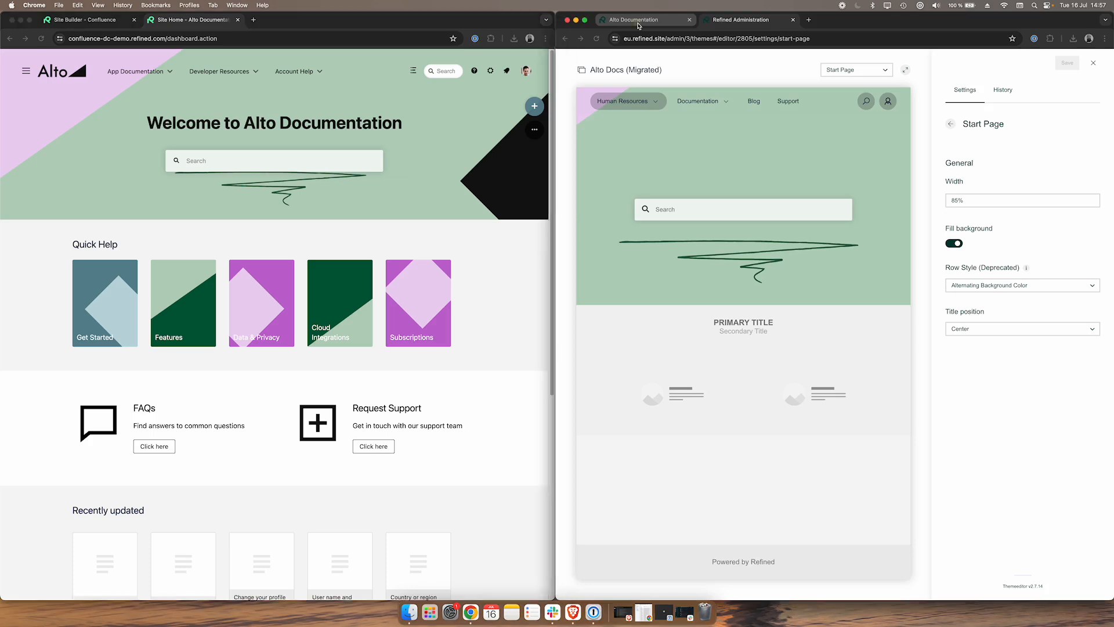
click(1062, 64)
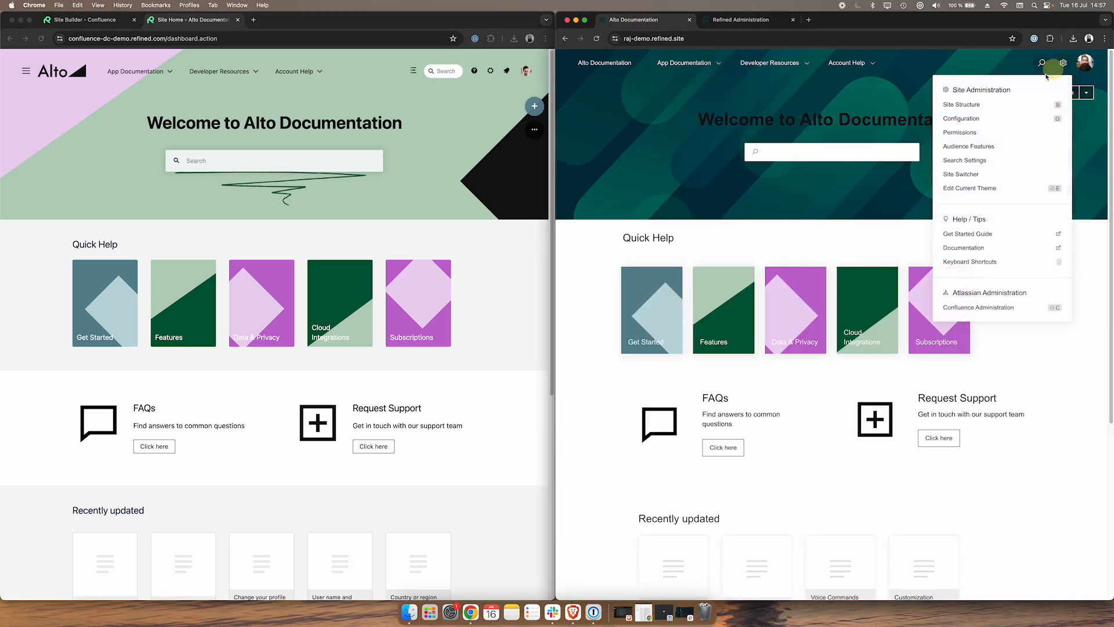
click(1012, 103)
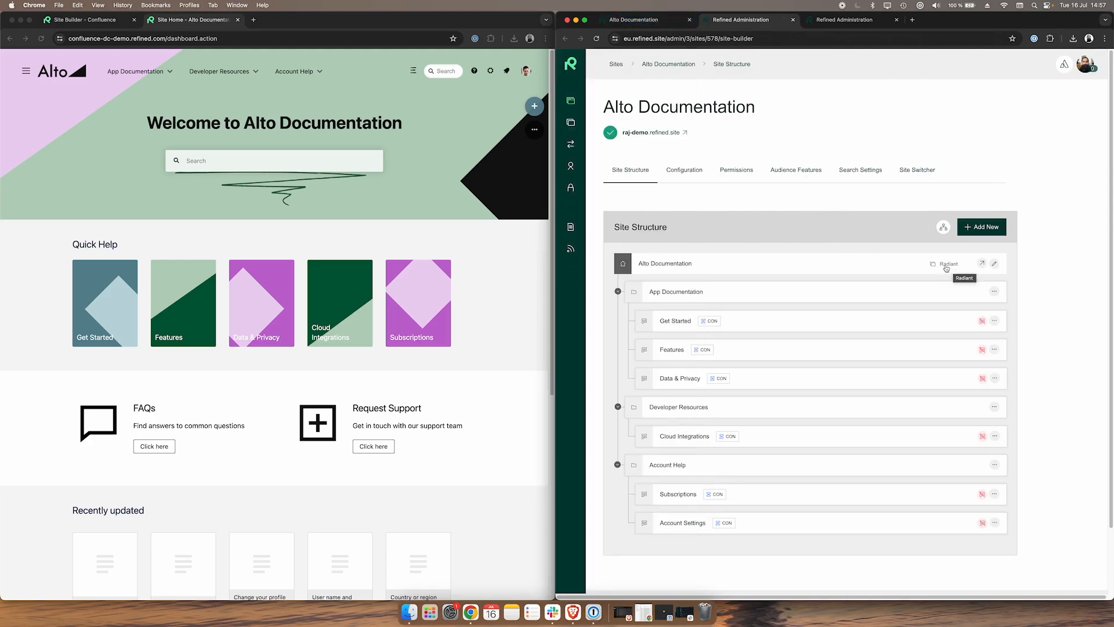
click(948, 267)
click(851, 25)
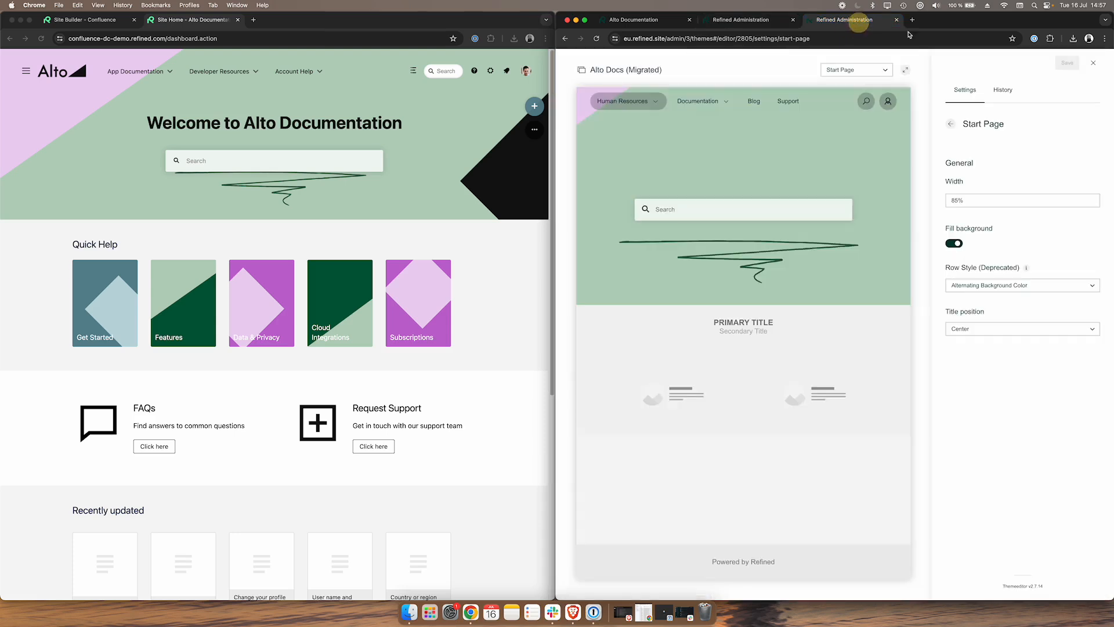
click(764, 19)
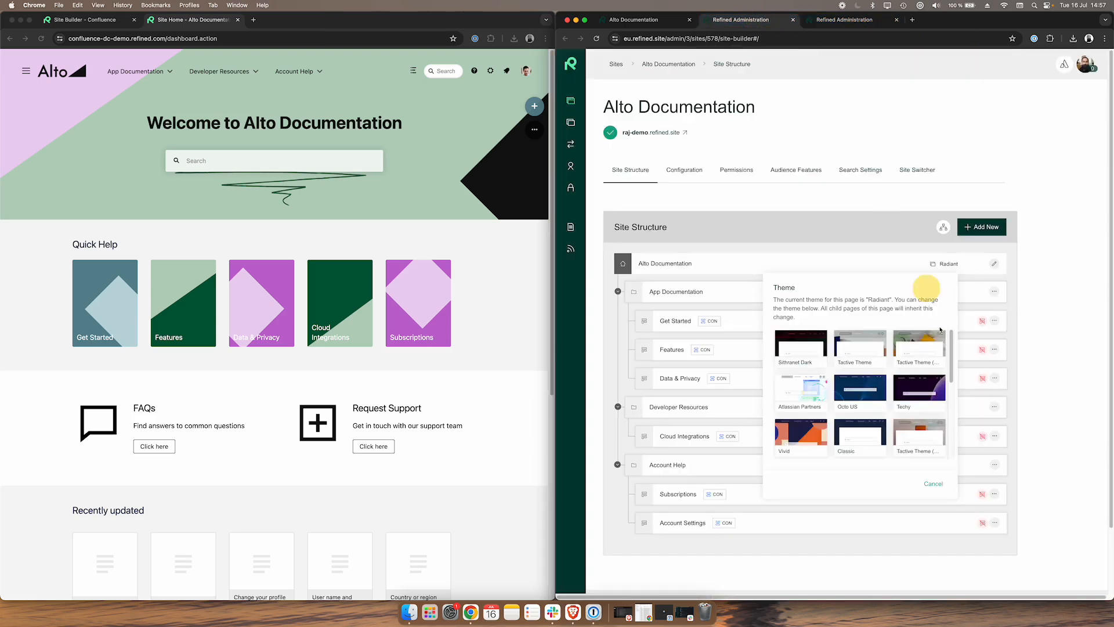
scroll(893, 430, down, 3)
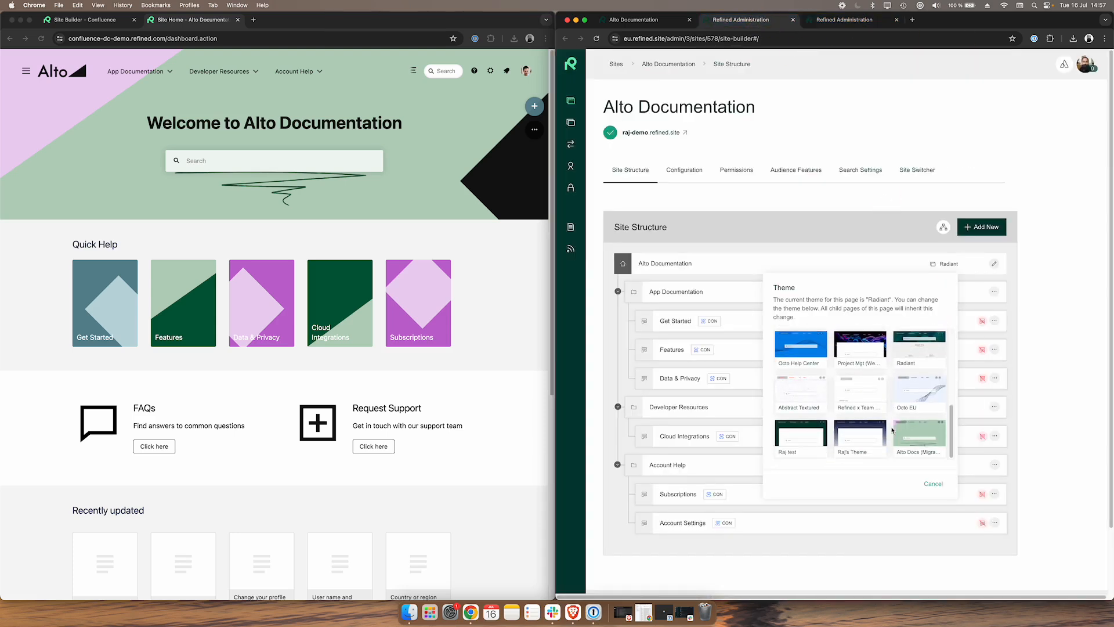
click(919, 437)
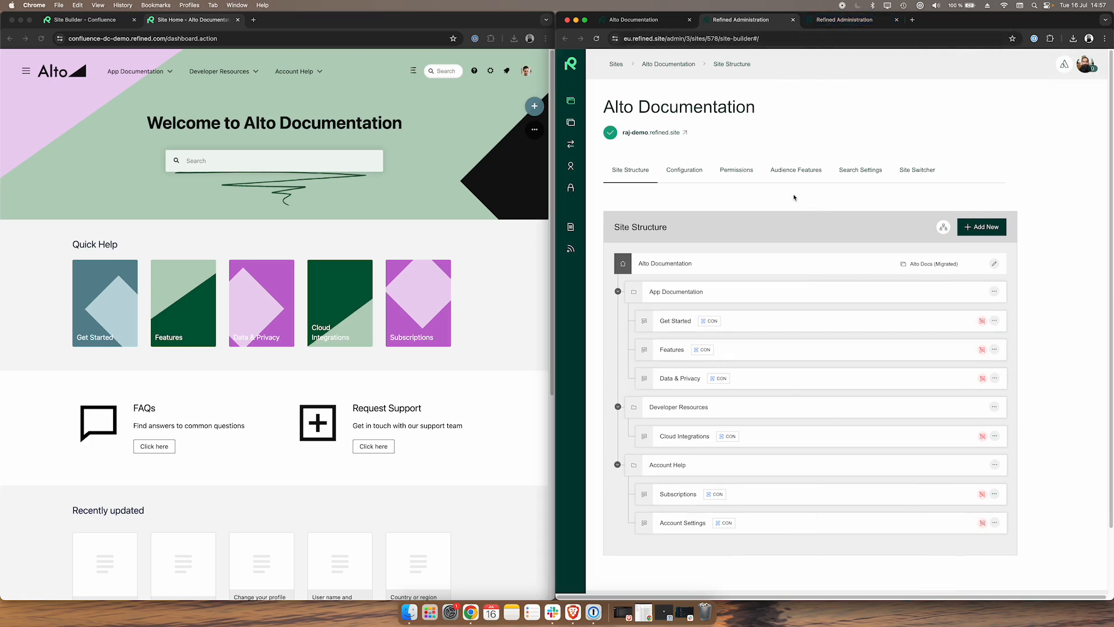
Open the live cloud Alto Documentation site in a new tab and close the old site and theme editor tabs.
click(674, 135)
click(689, 20)
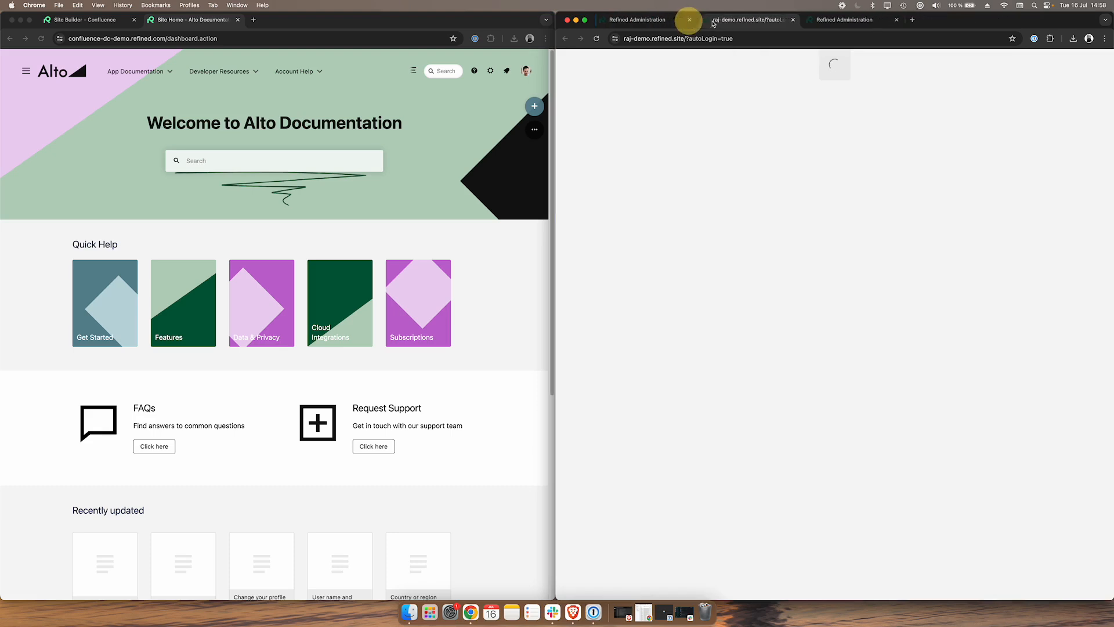
click(897, 21)
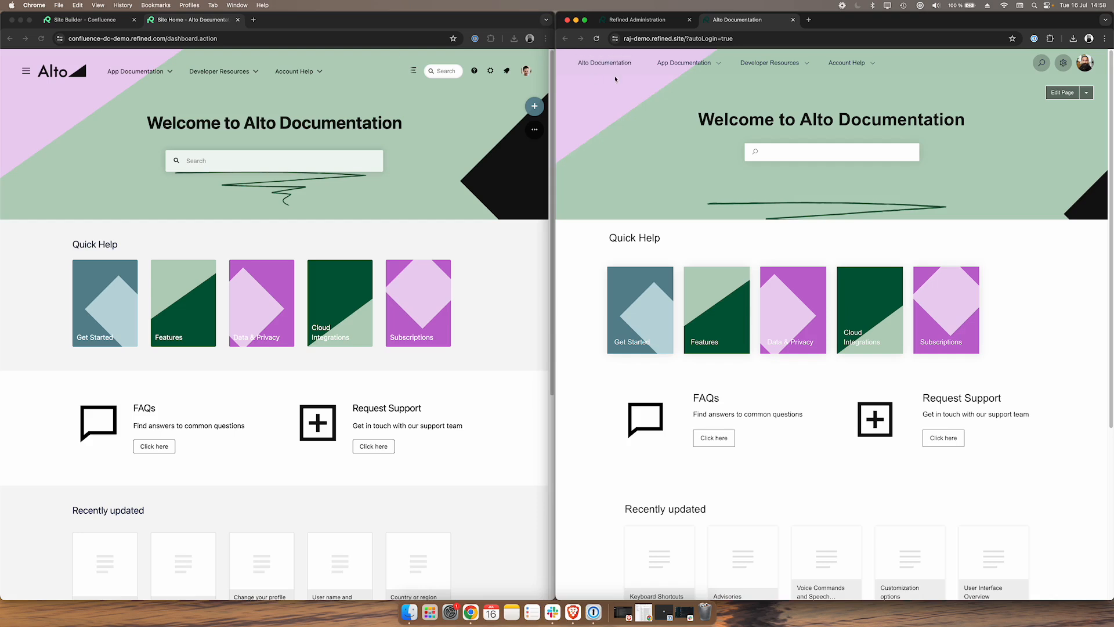
Upload alto-logo-black.png as the Site Logo in the cloud site's Configuration and reload the live site.
click(649, 23)
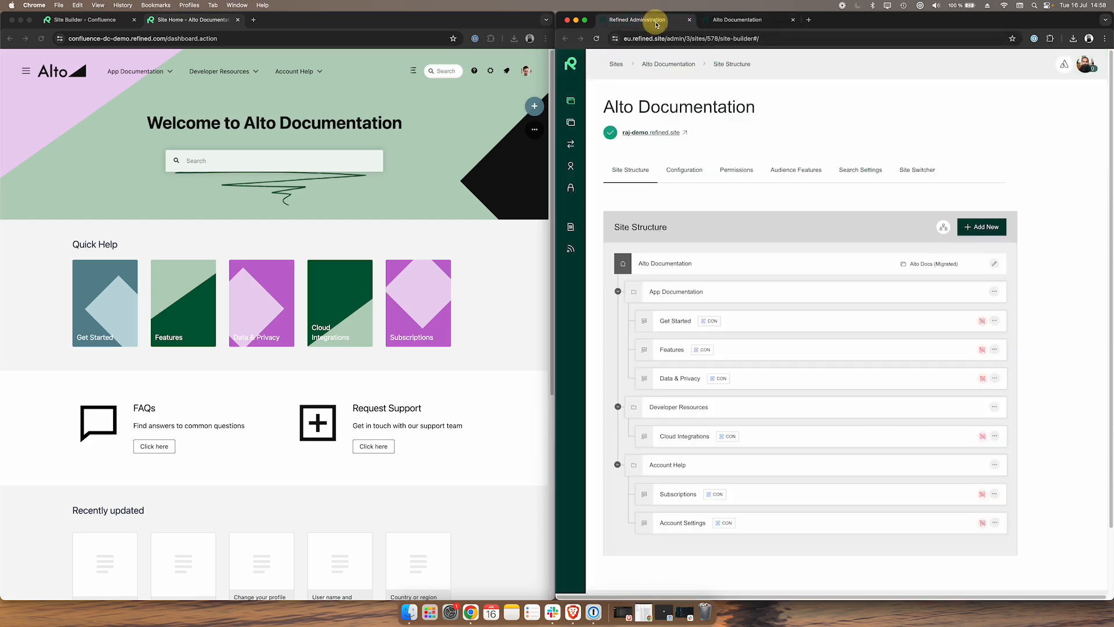
click(690, 178)
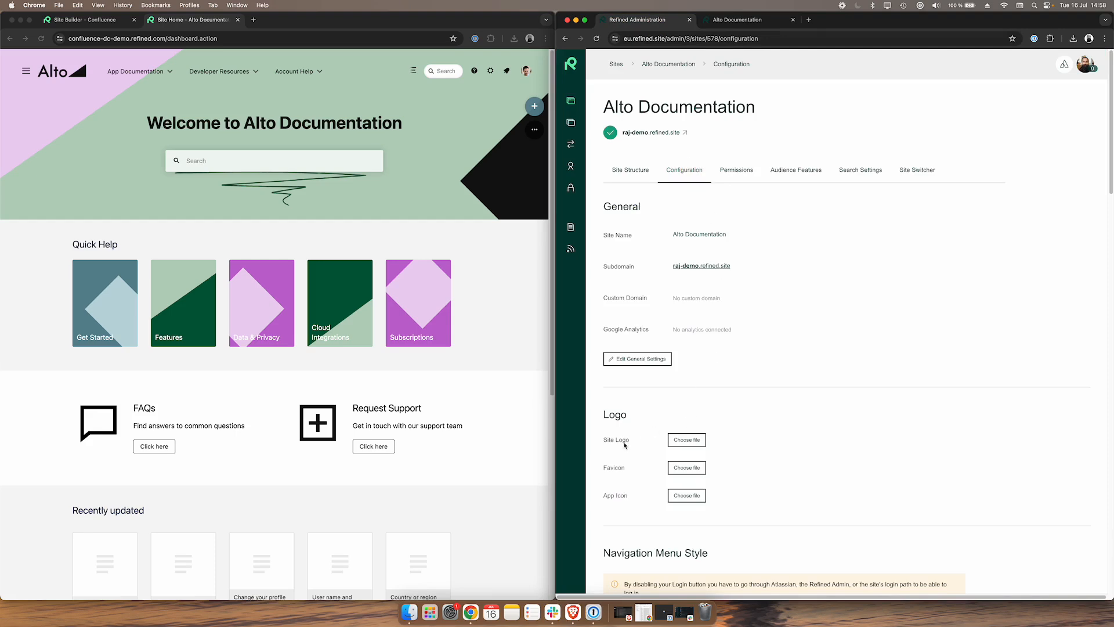
click(686, 440)
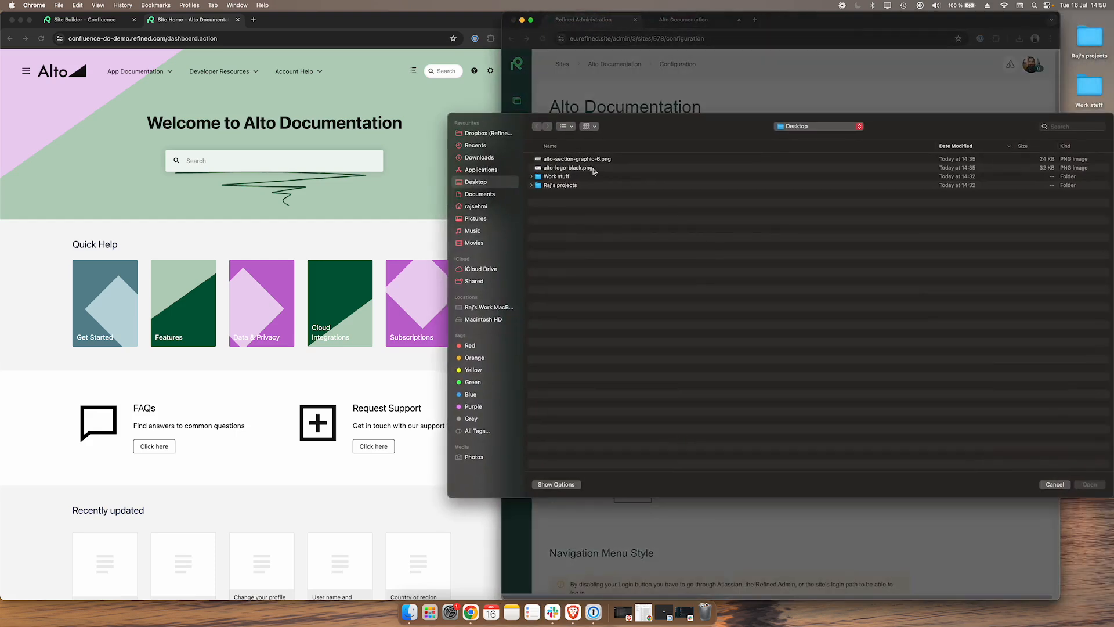
double_click(580, 168)
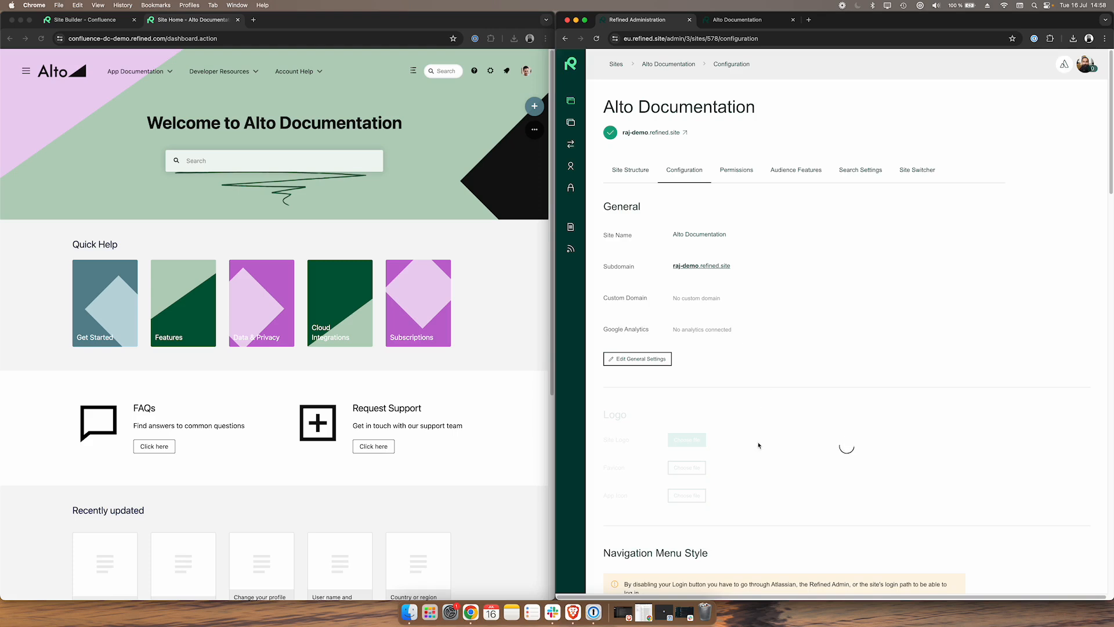
click(746, 20)
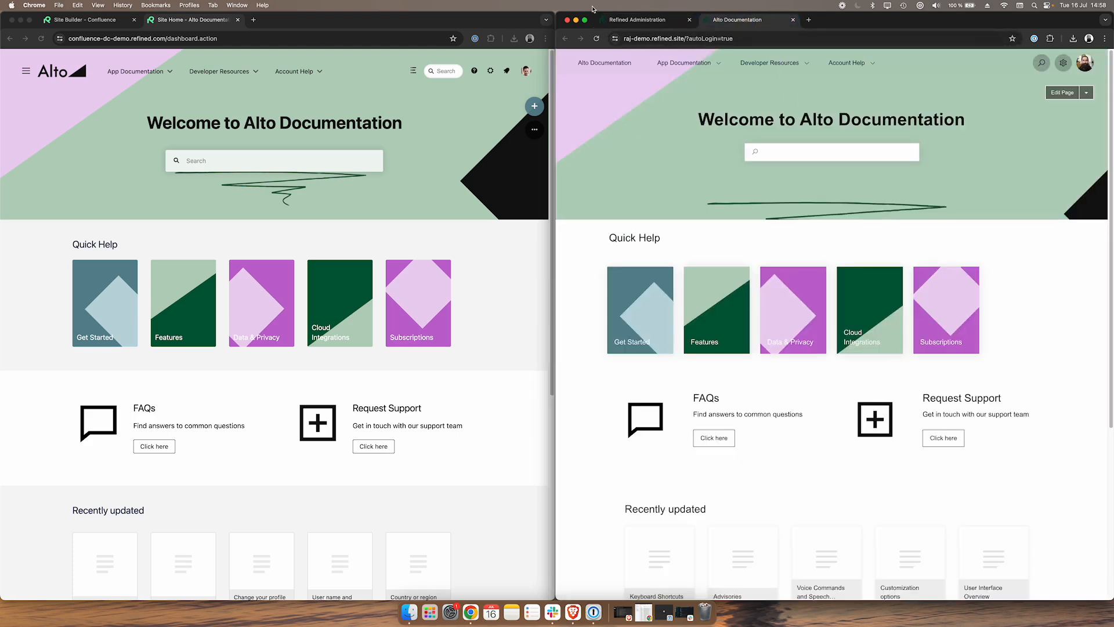
click(596, 38)
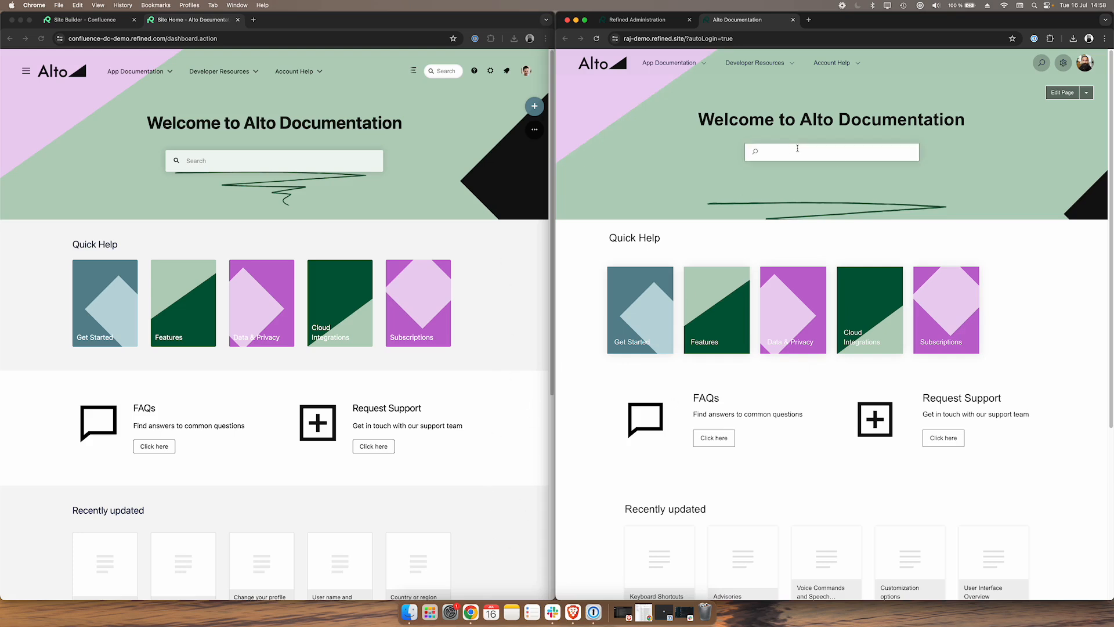
Open the current theme's Start Page settings from the live site and read the information about Row Style (Deprecated).
click(1063, 62)
click(975, 189)
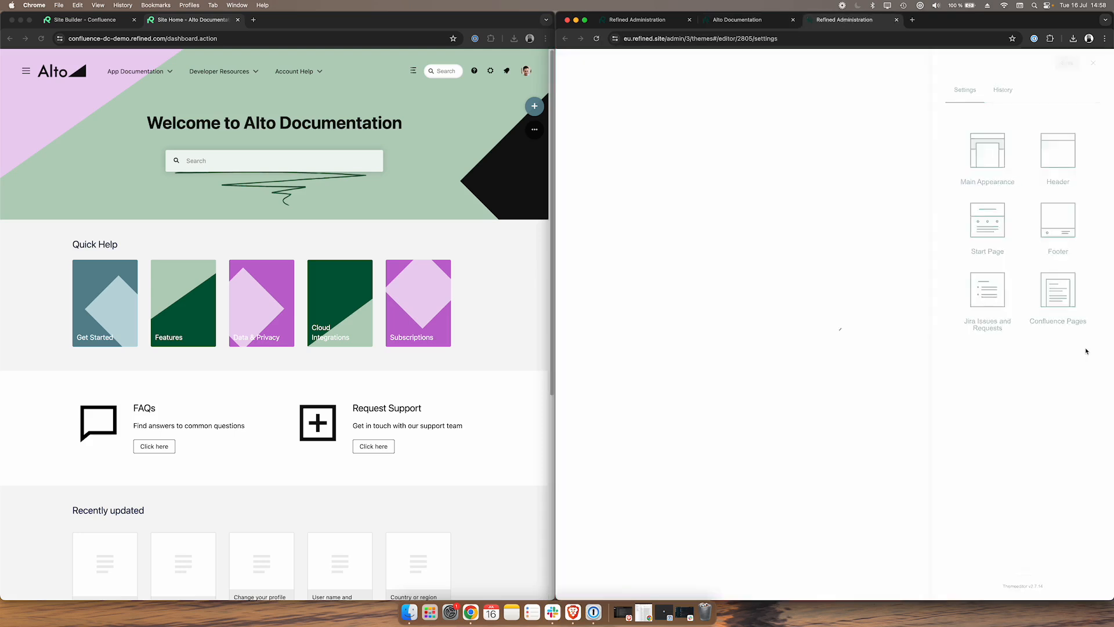
click(987, 218)
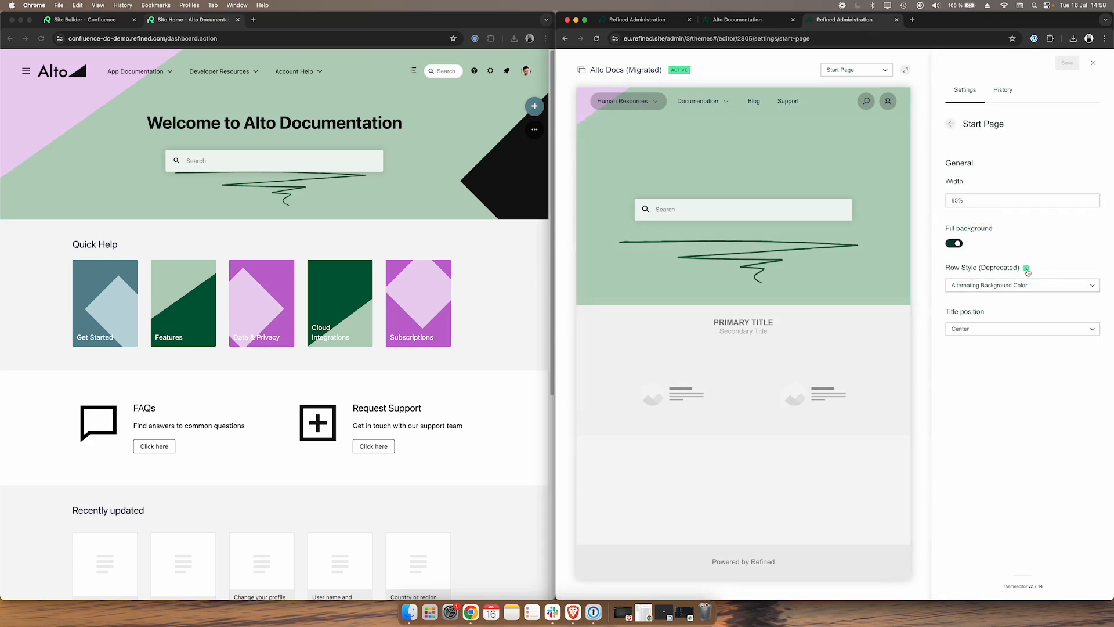
mouse_move(1026, 267)
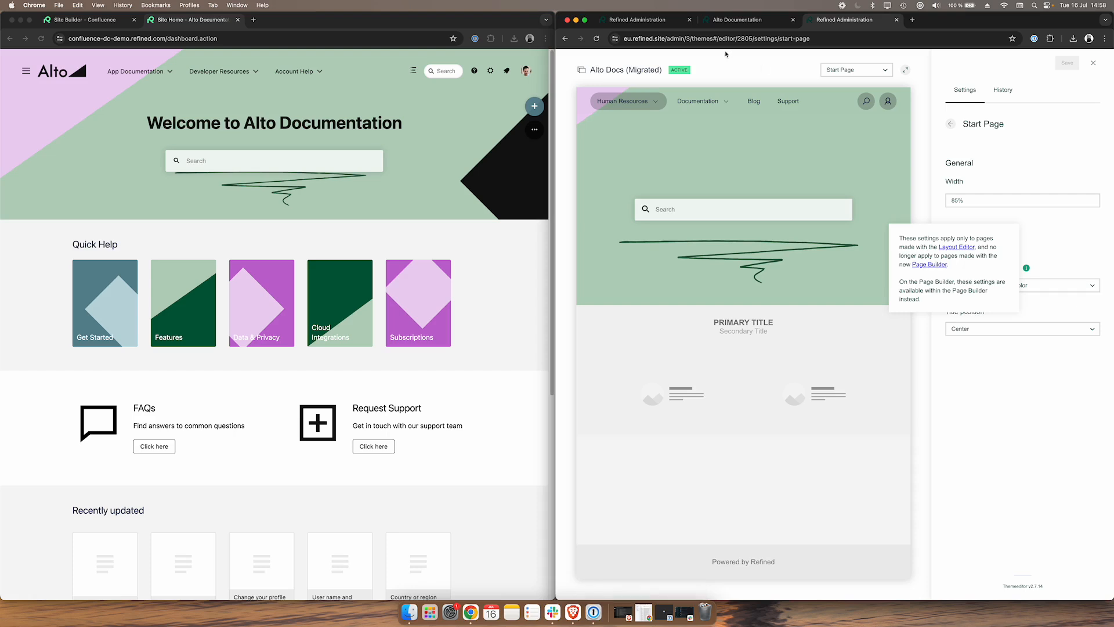
Open the cloud Alto Documentation home page for editing, and view the Data Center home page's layout editor before closing it again.
click(730, 20)
click(1062, 93)
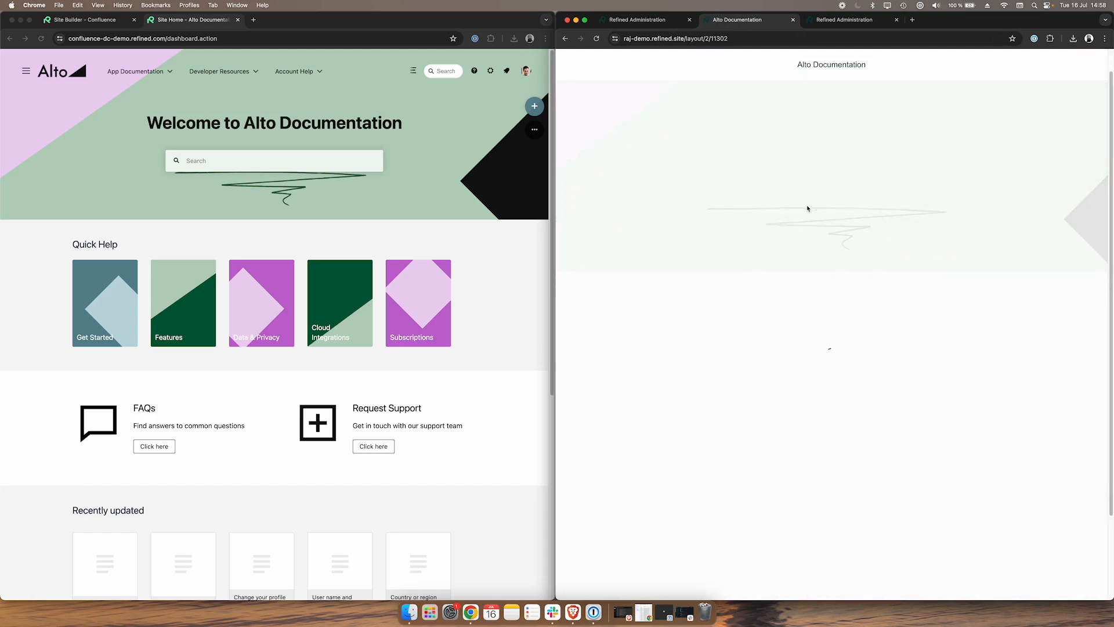
click(534, 131)
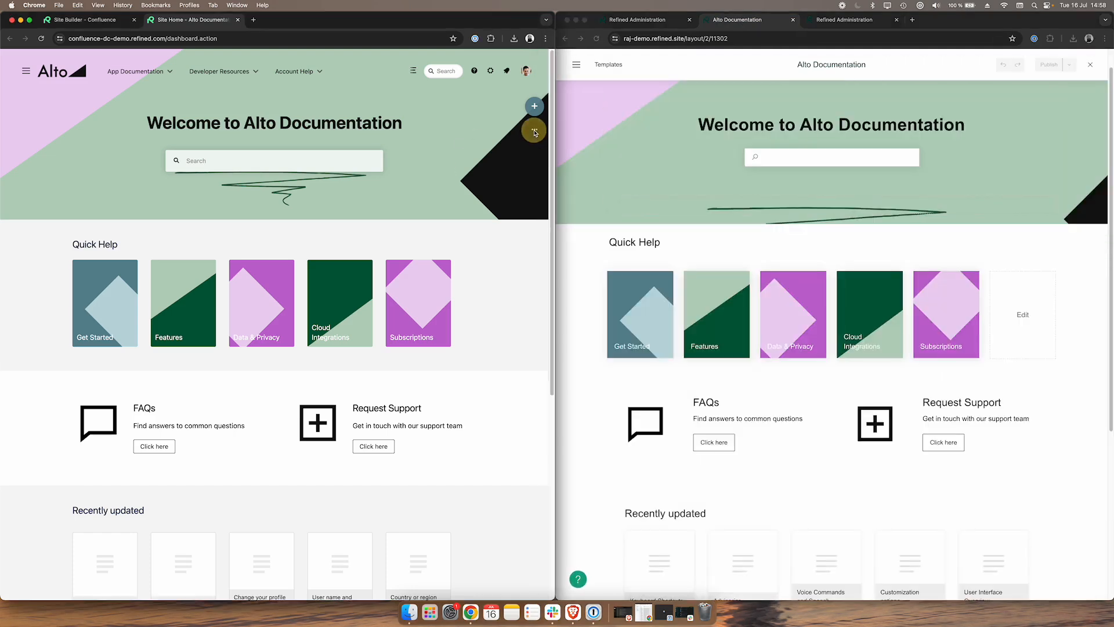
click(502, 157)
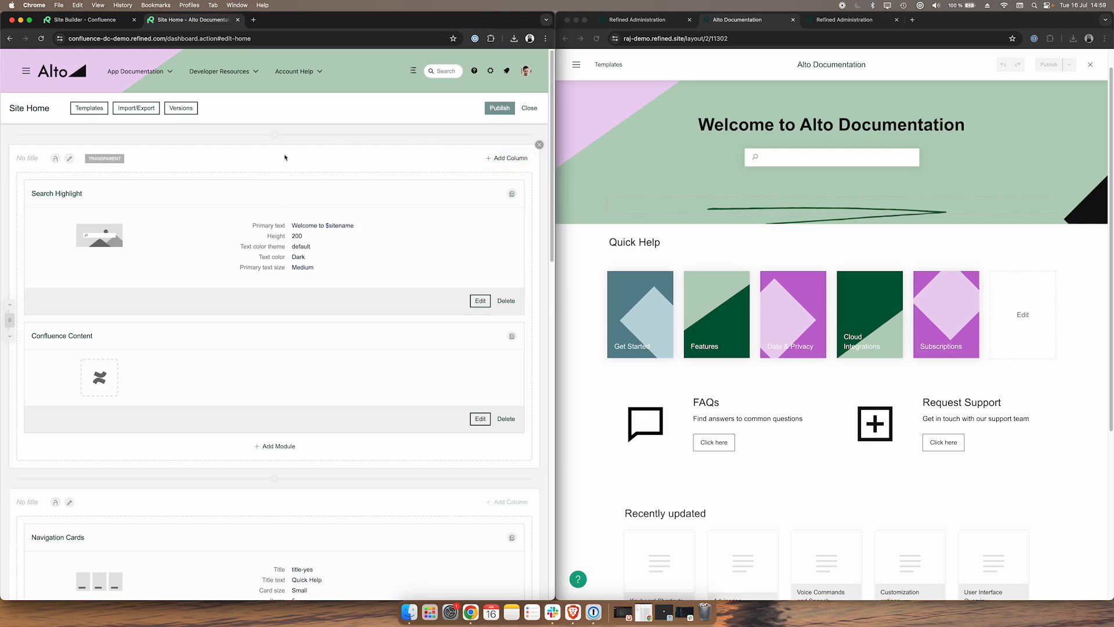
click(530, 109)
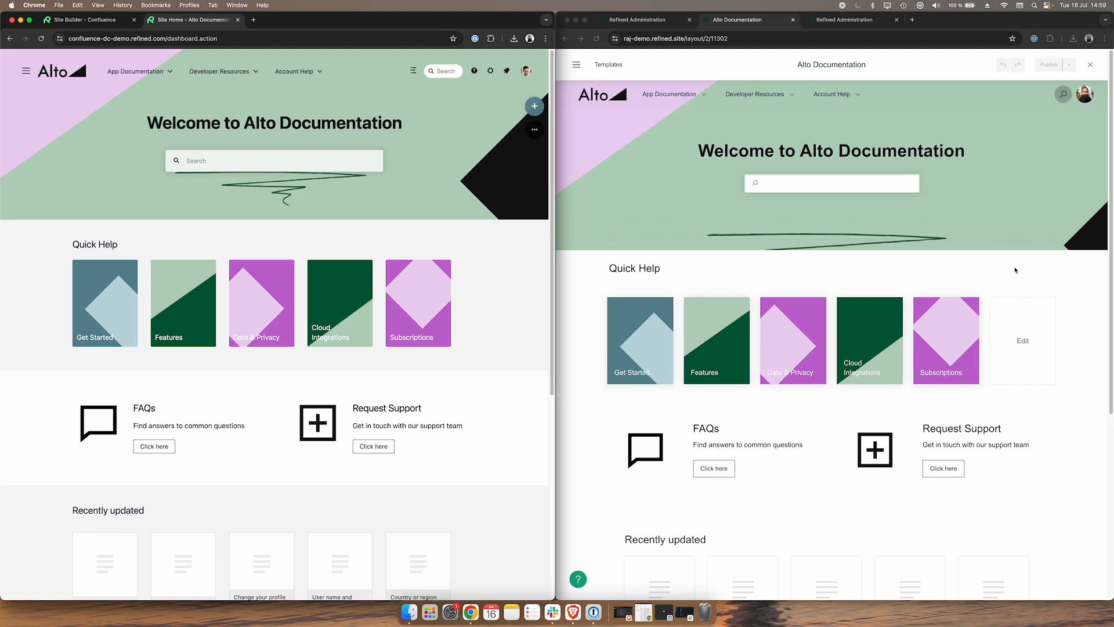
Set the cloud Quick Help section's background colour to rgba(246, 246, 246, 1), sampled from the Data Center page's grey Quick Help background.
click(886, 271)
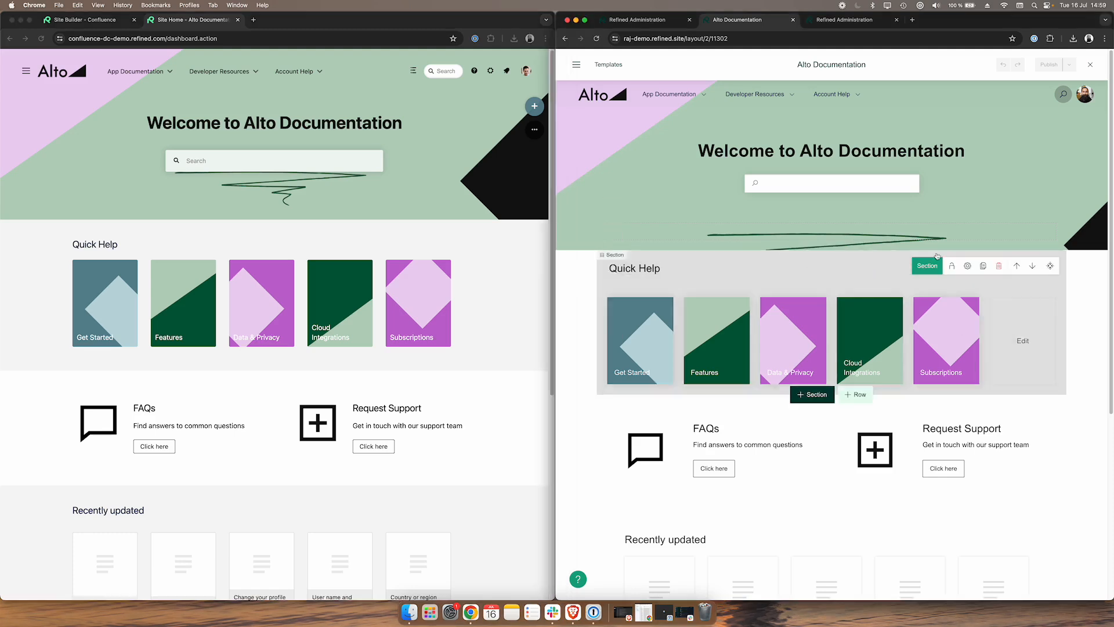
click(967, 267)
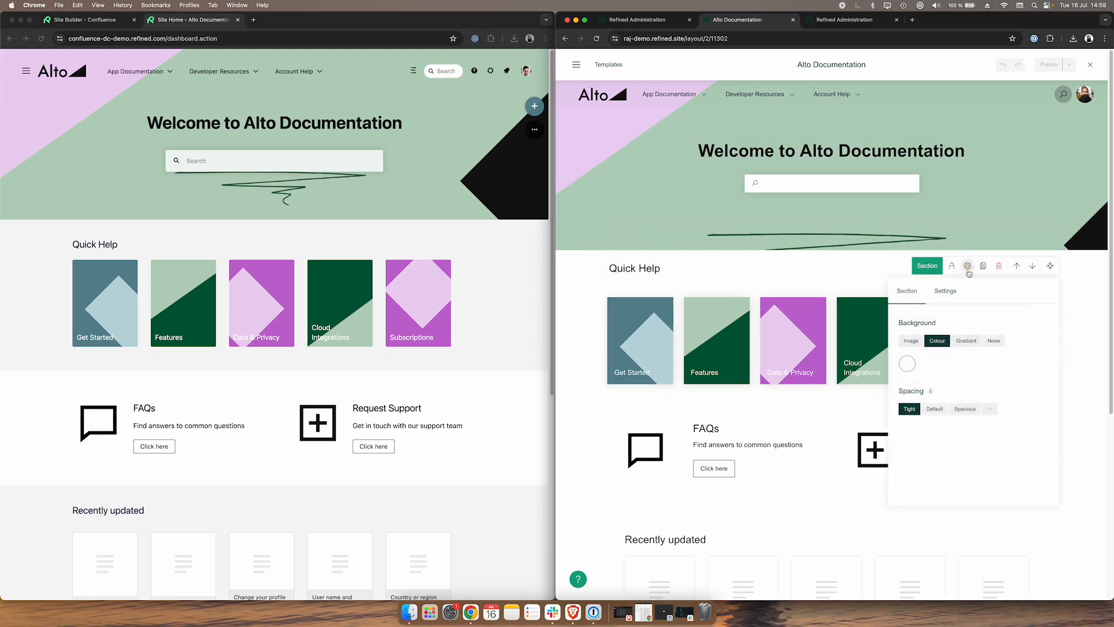
click(907, 364)
click(847, 510)
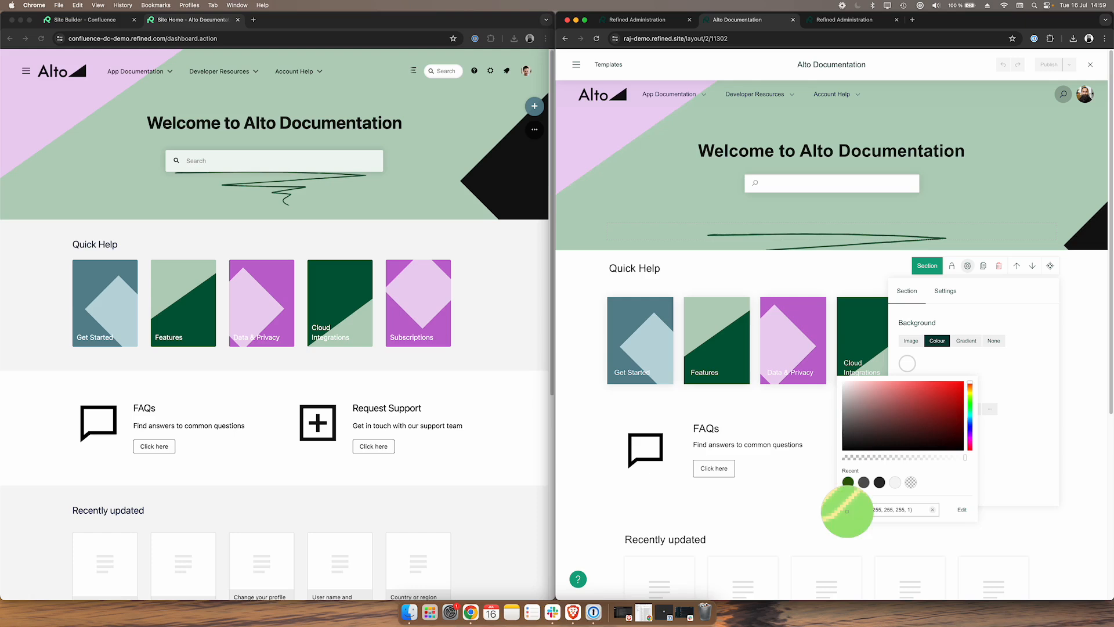
click(515, 309)
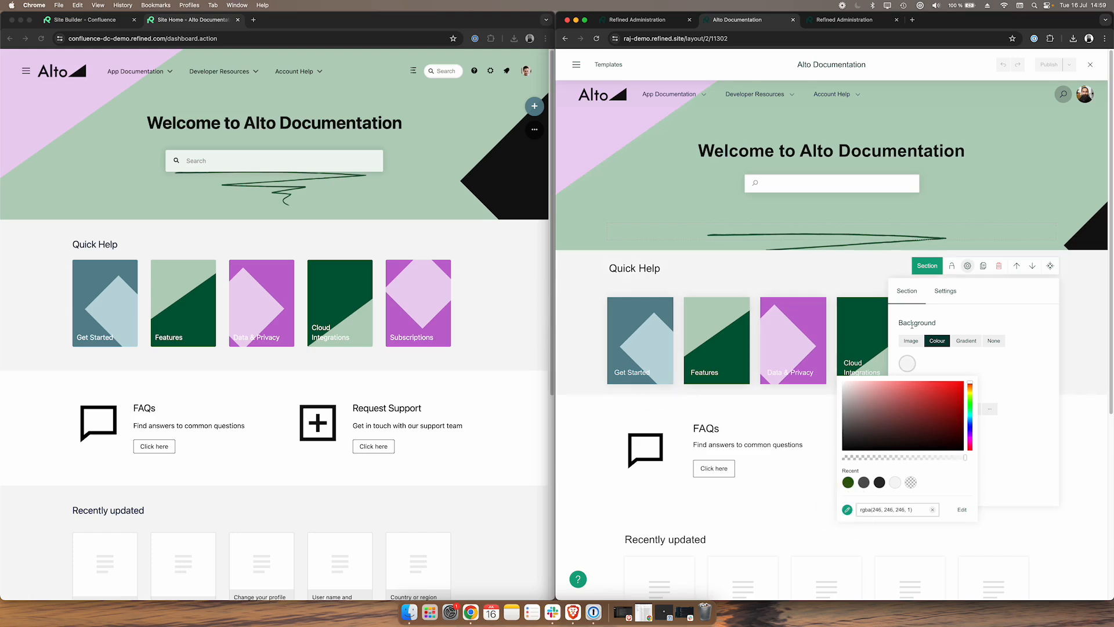
click(1099, 377)
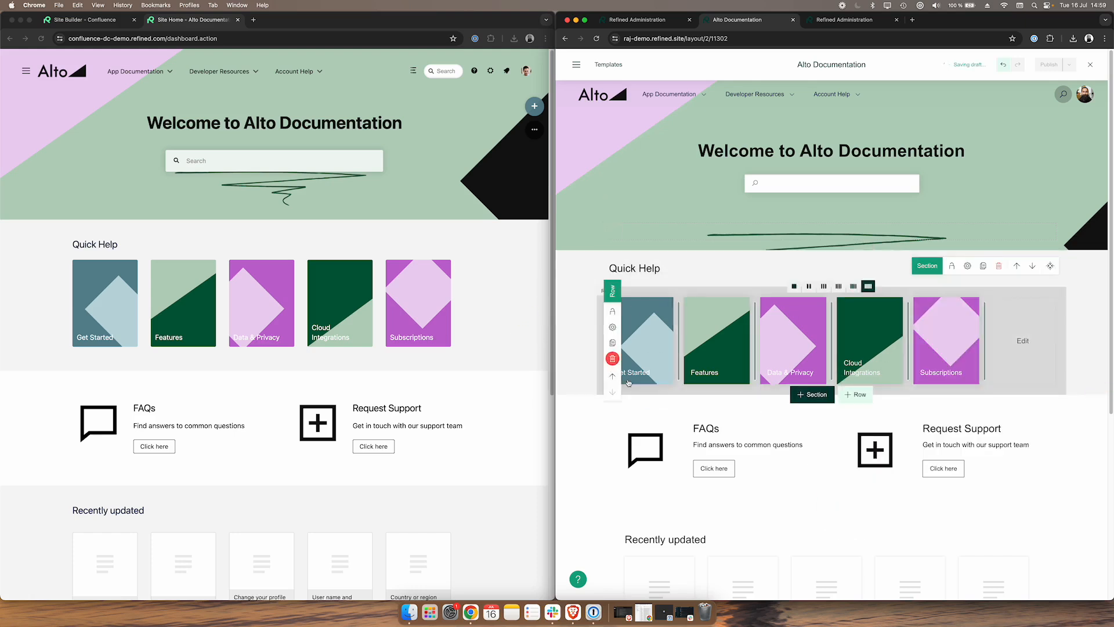
Set the cloud Recently updated section's background colour to rgba(246, 246, 246, 1), sampled from the matching Data Center section.
scroll(652, 433, down, 2)
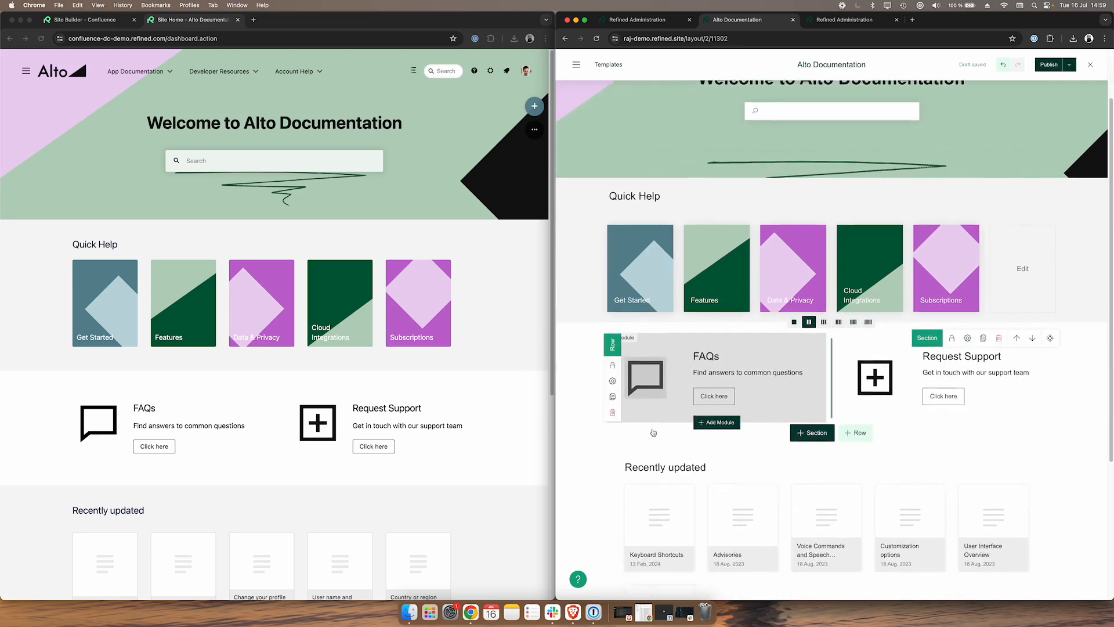
scroll(486, 478, down, 2)
mouse_move(848, 415)
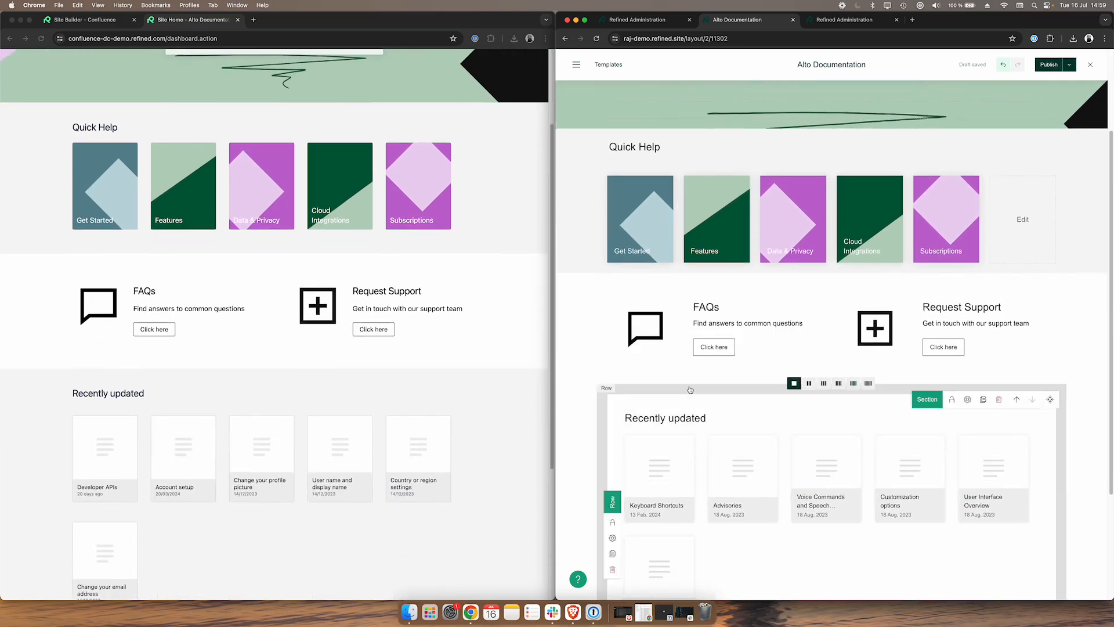
click(968, 401)
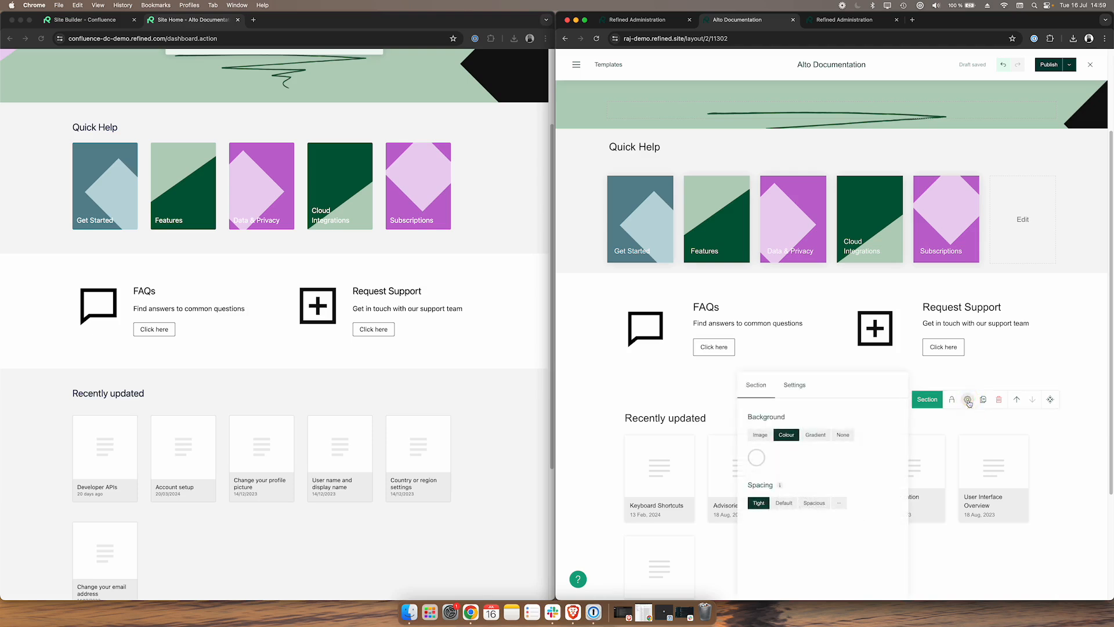
click(756, 457)
click(697, 433)
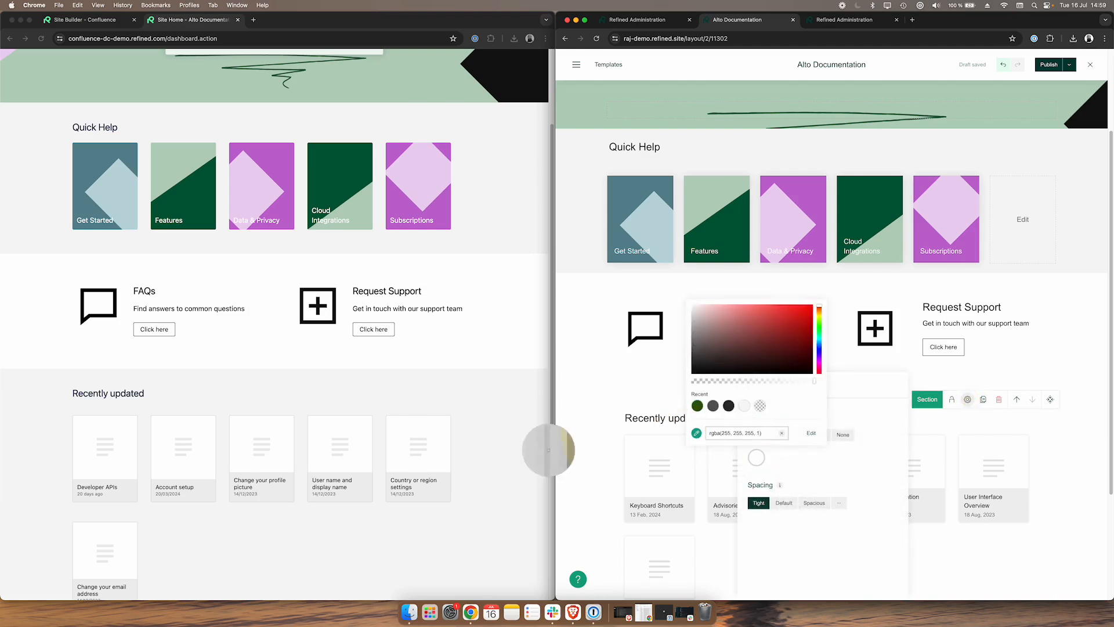
click(511, 455)
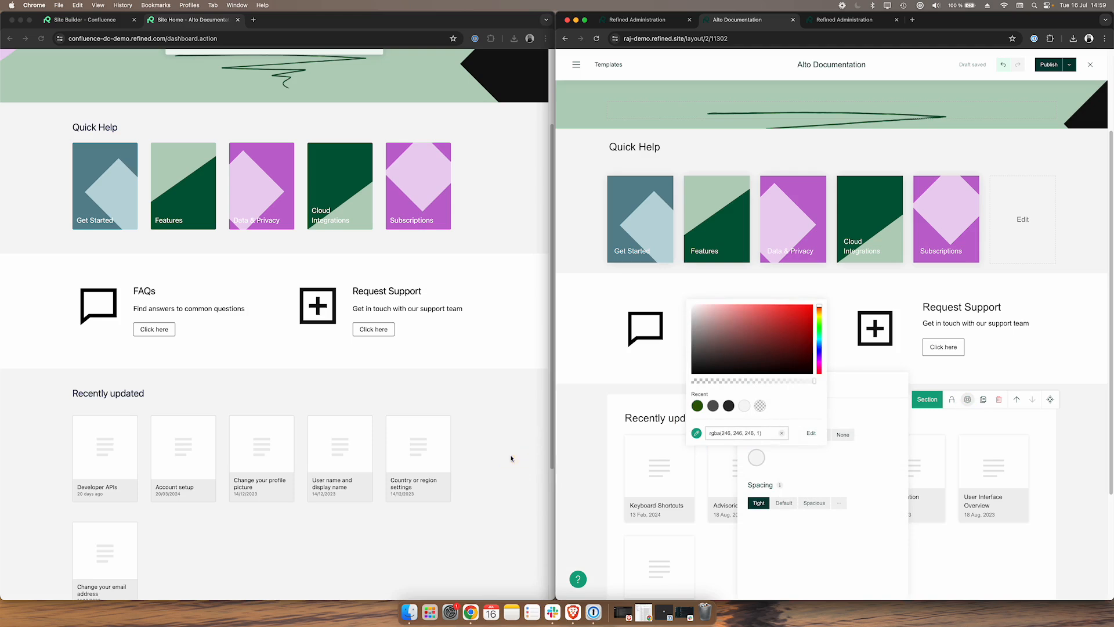
click(998, 430)
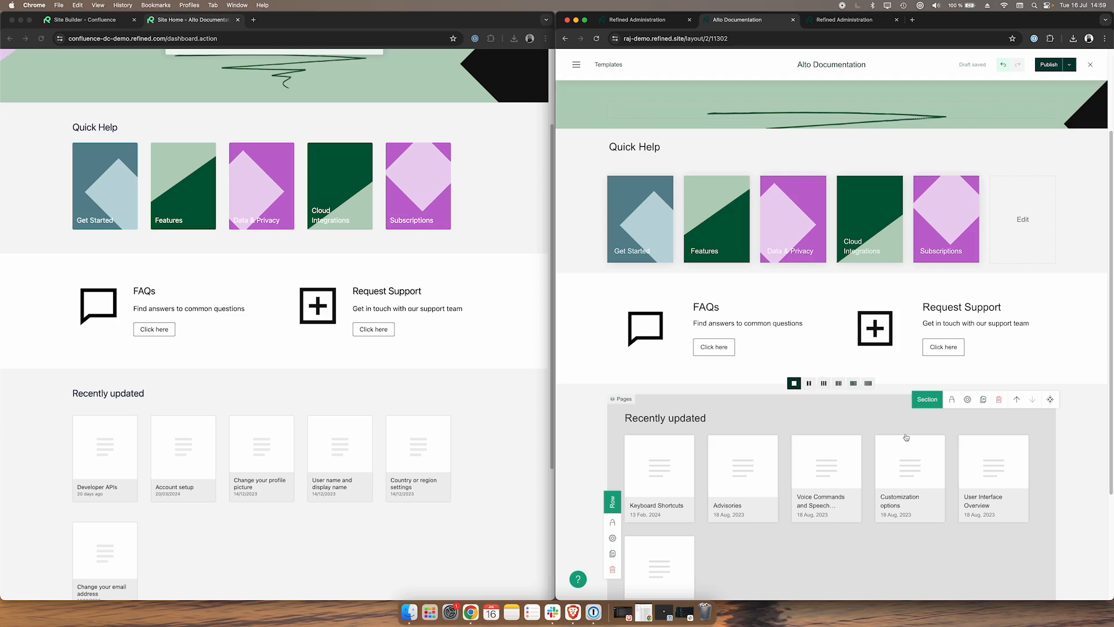
Set the background colour of the Pages module in the cloud Recently updated section to the grey sampled from the Data Center page.
click(832, 413)
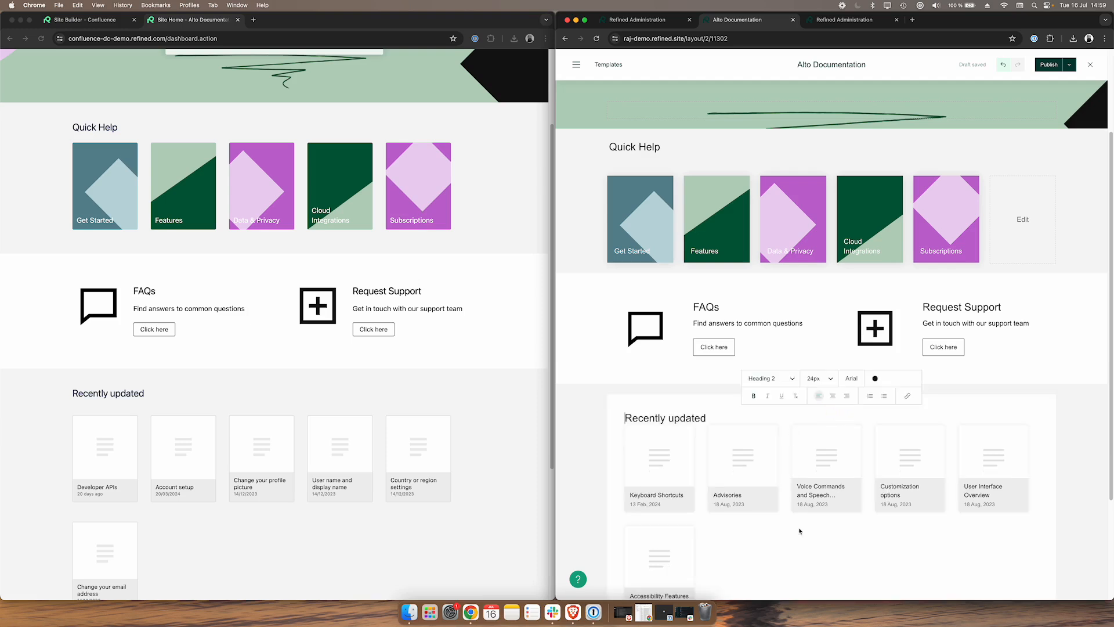
click(799, 530)
click(776, 533)
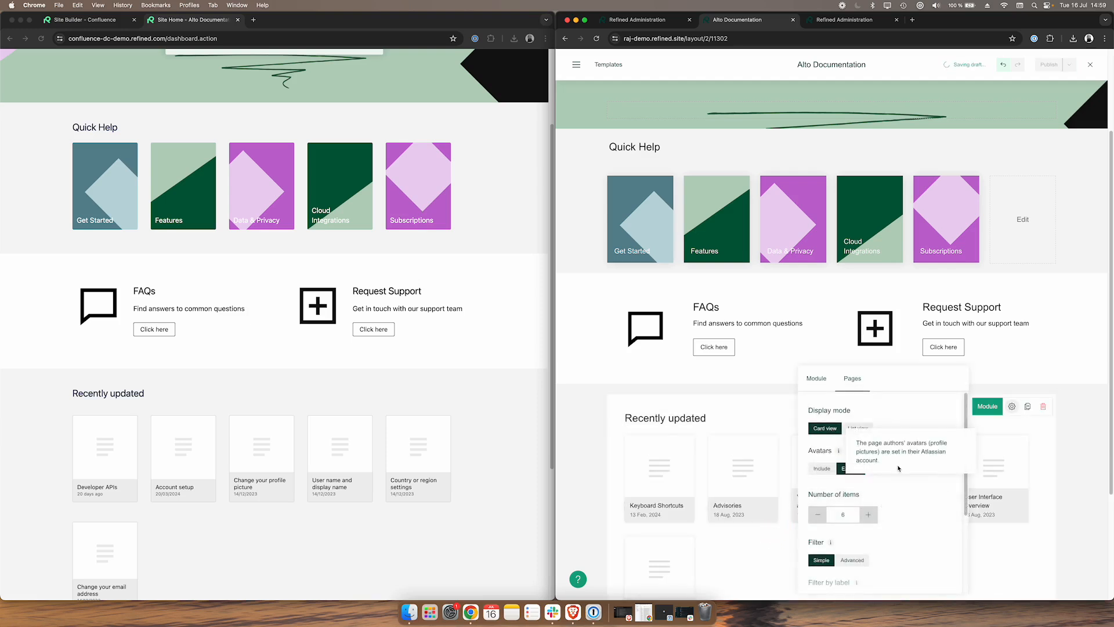
click(816, 385)
click(817, 457)
click(757, 432)
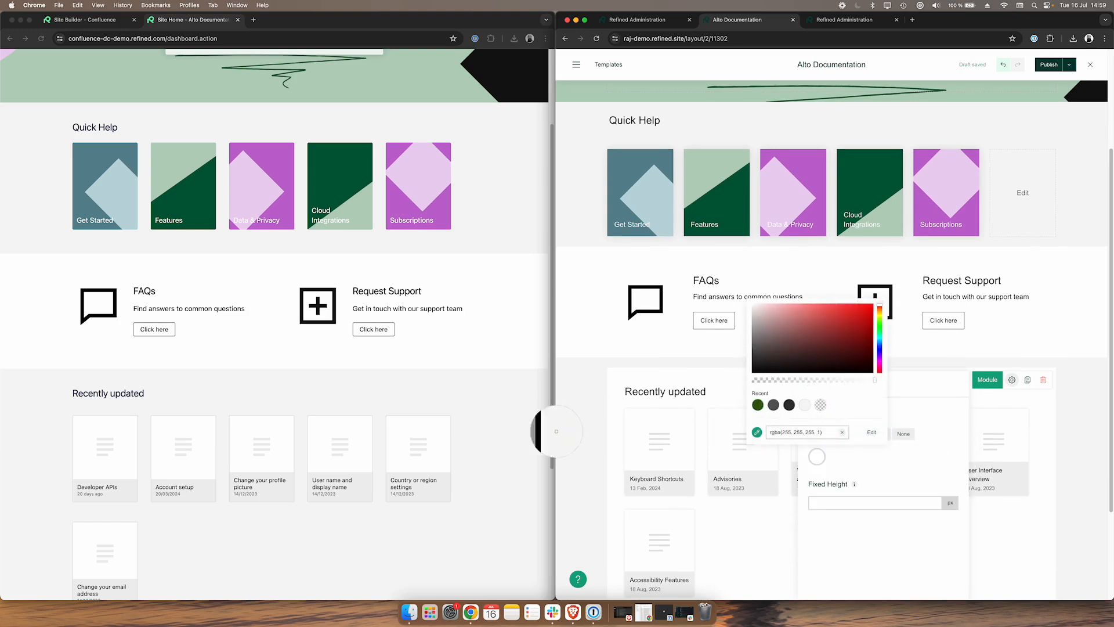
click(500, 448)
click(1074, 460)
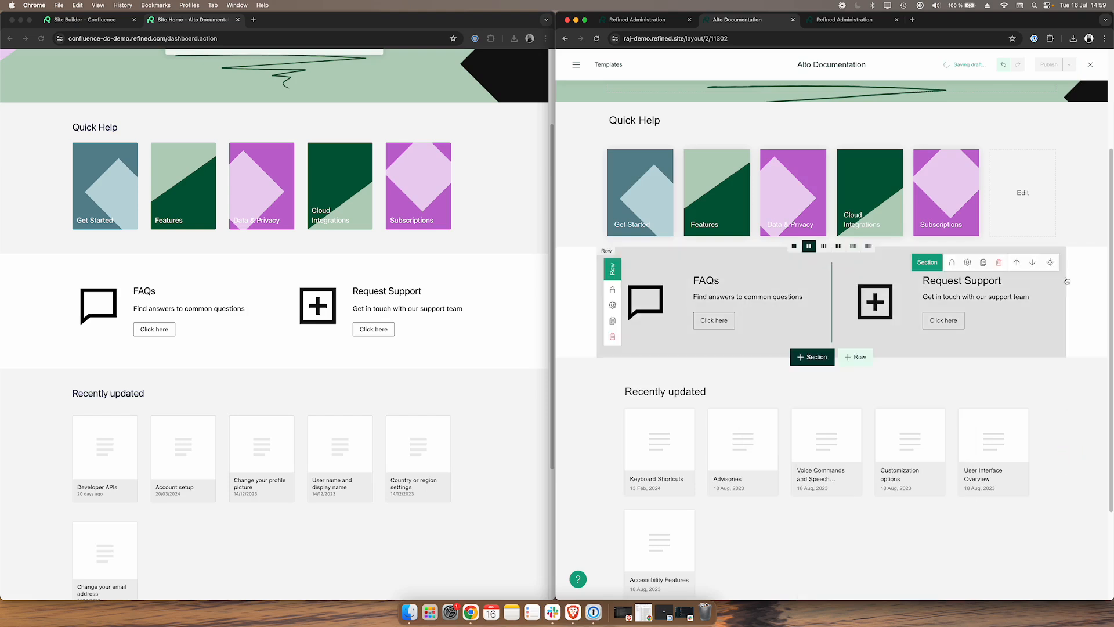
Publish the cloud home page layout and bring both home pages to their start for comparison.
scroll(1066, 281, up, 5)
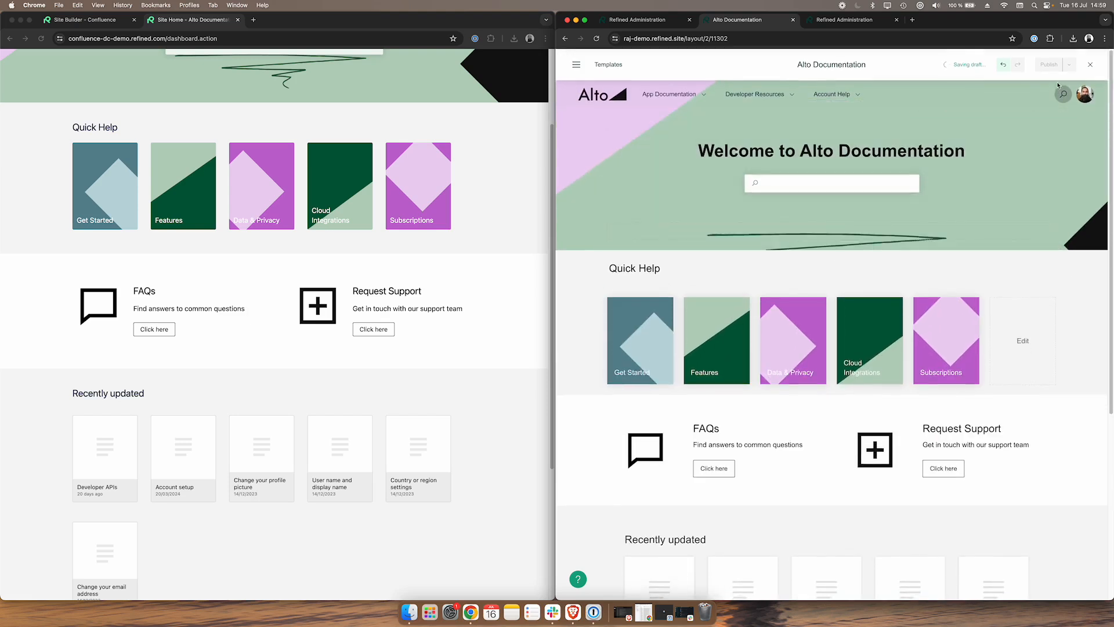
click(1048, 64)
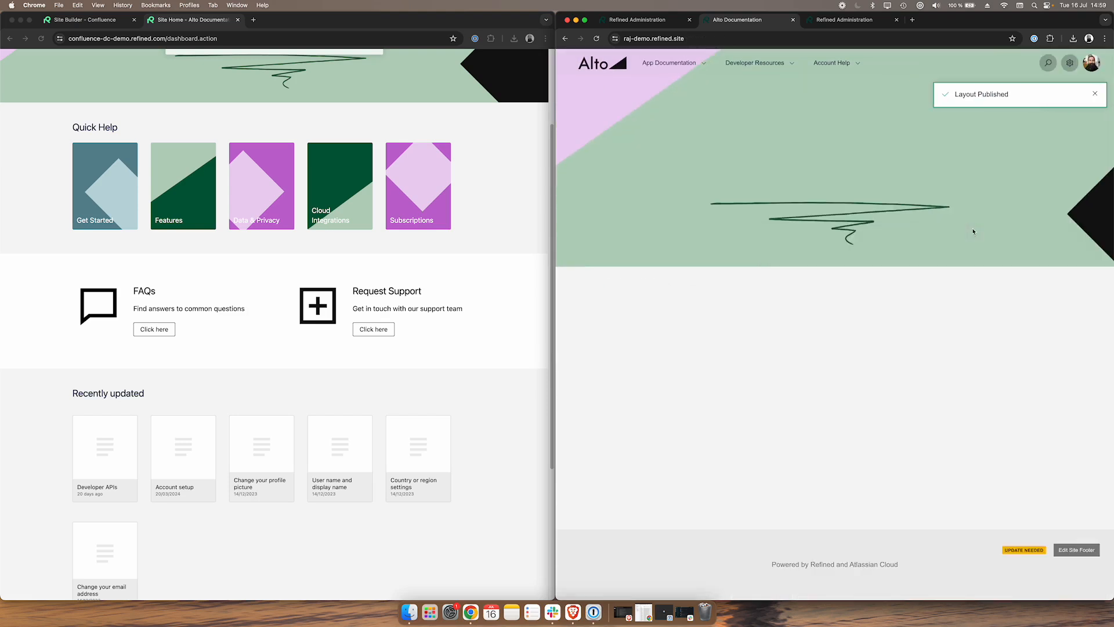
scroll(511, 122, up, 3)
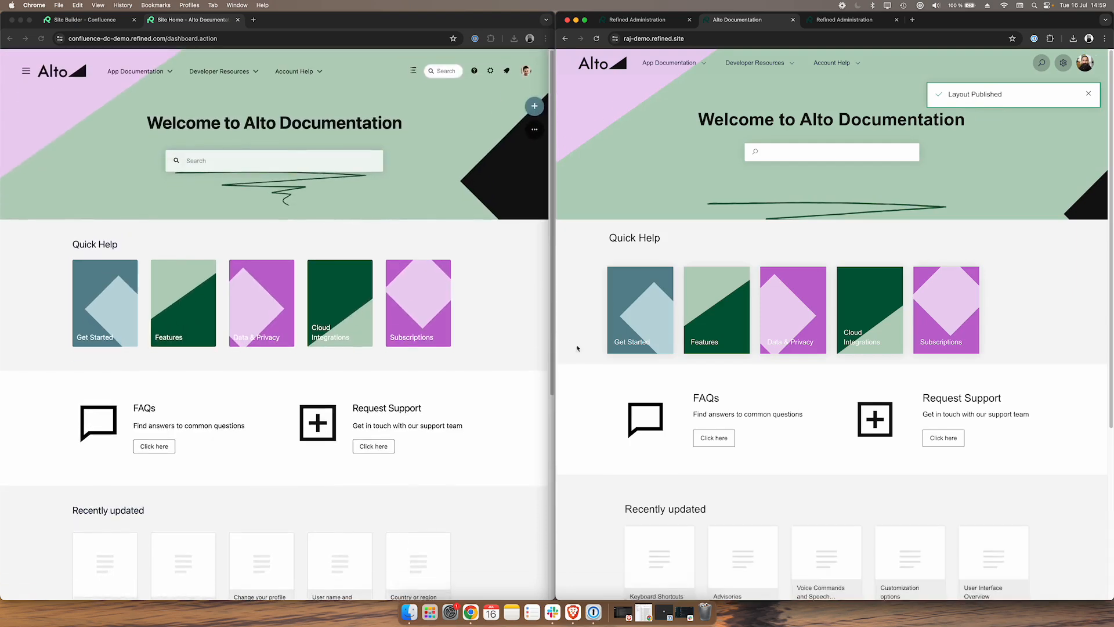